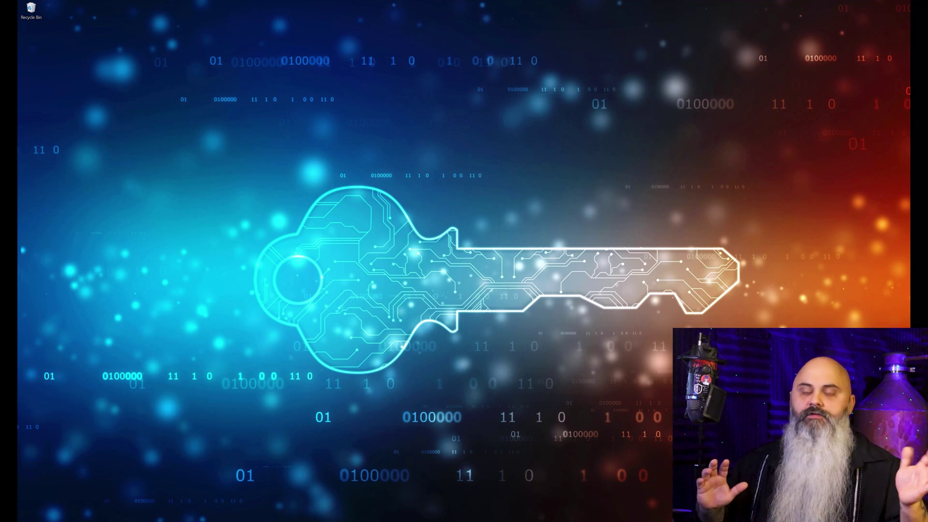
Drag the Oracle VM VirtualBox Manager window to the centre of the desktop
drag(927, 72, 637, 160)
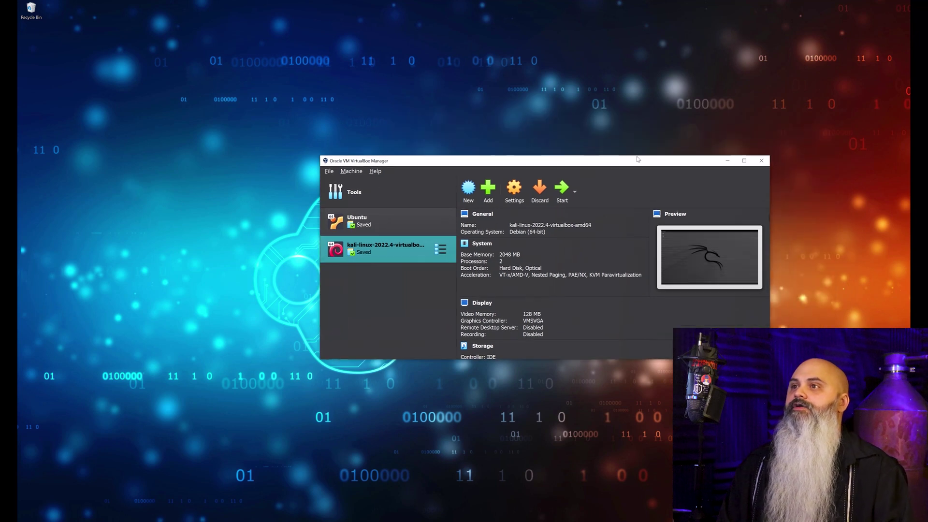
Start a new machine named Prestium that uses the Prestium-1.2.1-amd64.iso image
click(467, 192)
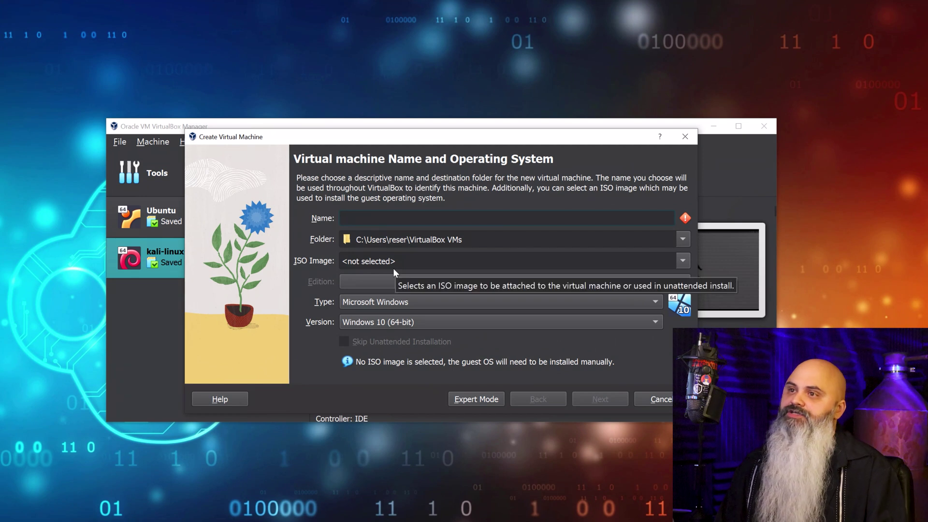
text(Prestium)
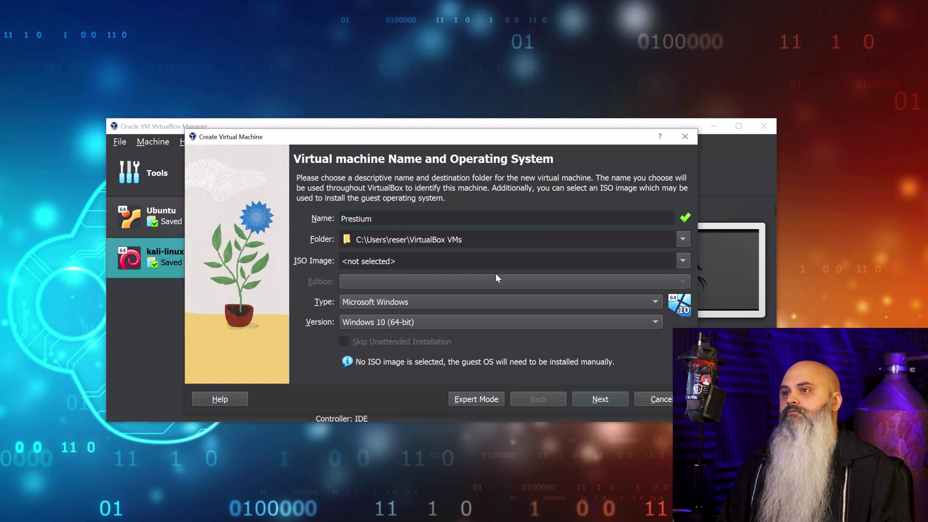
click(680, 261)
click(510, 294)
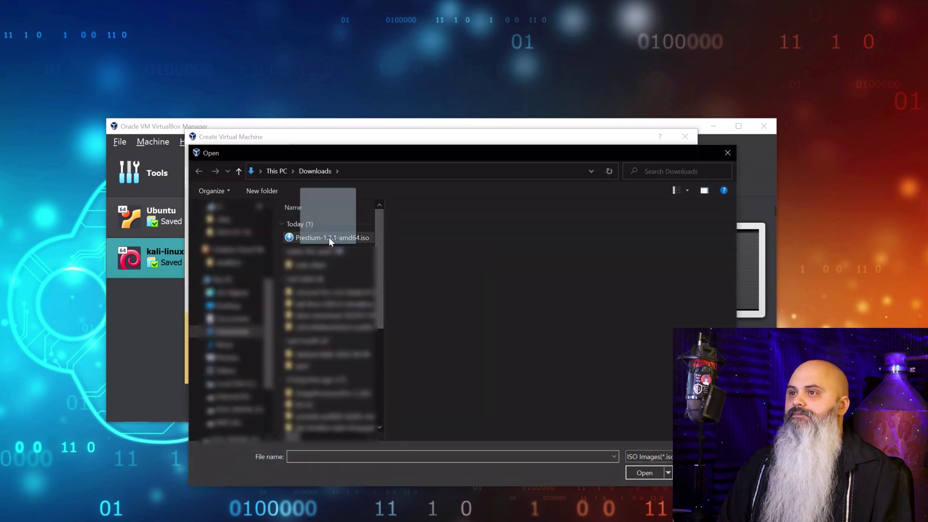
click(329, 238)
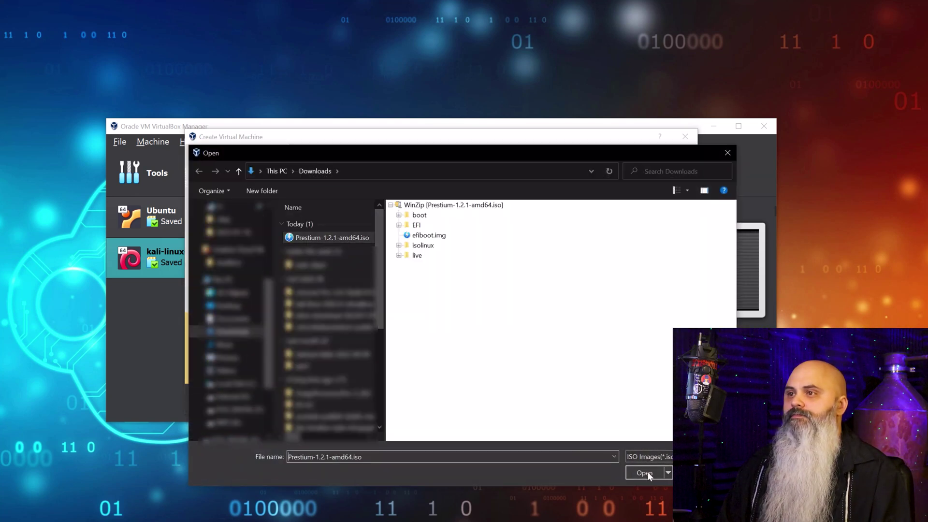
click(647, 474)
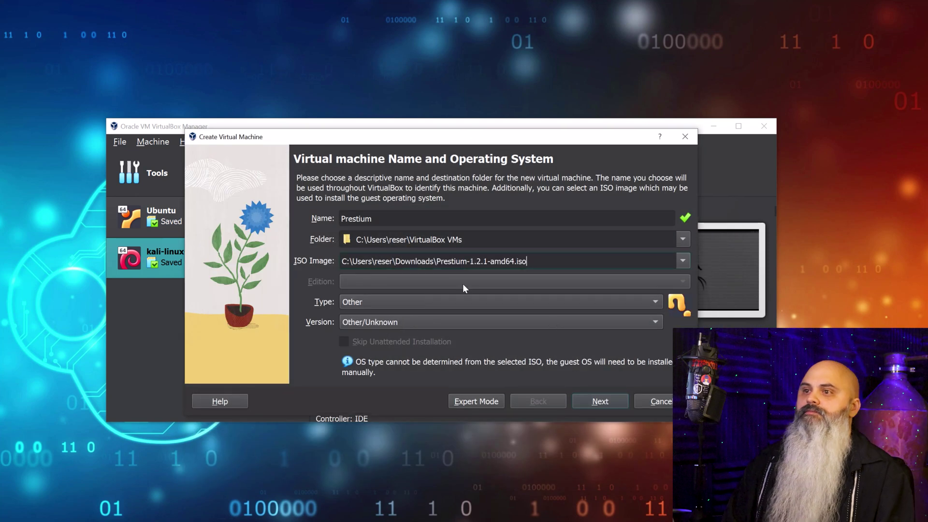
Set the type to Linux and version Oracle Linux (64-bit), then continue to Hardware
click(471, 303)
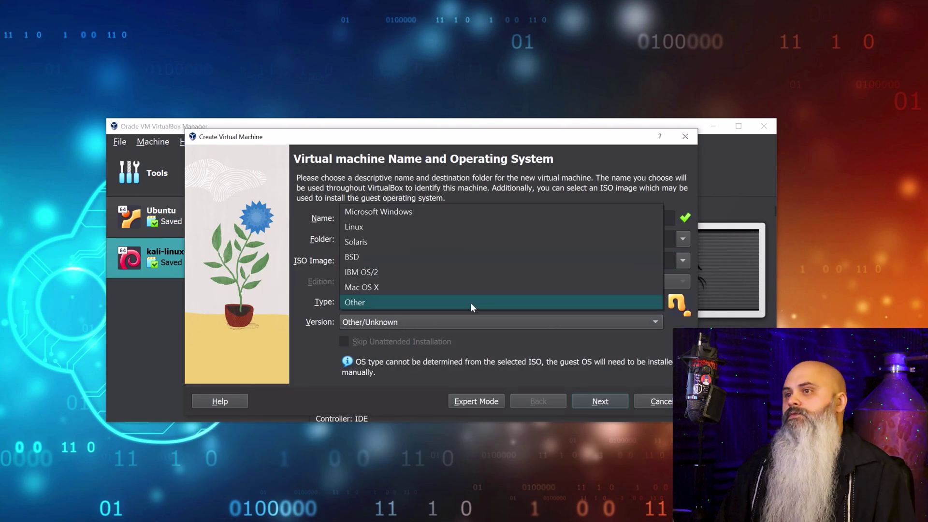
click(465, 231)
click(421, 323)
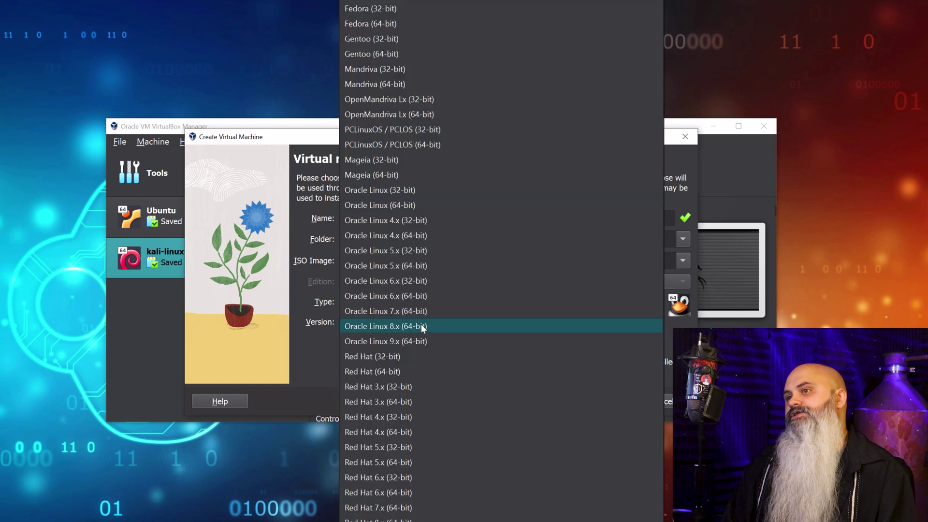
key(Escape)
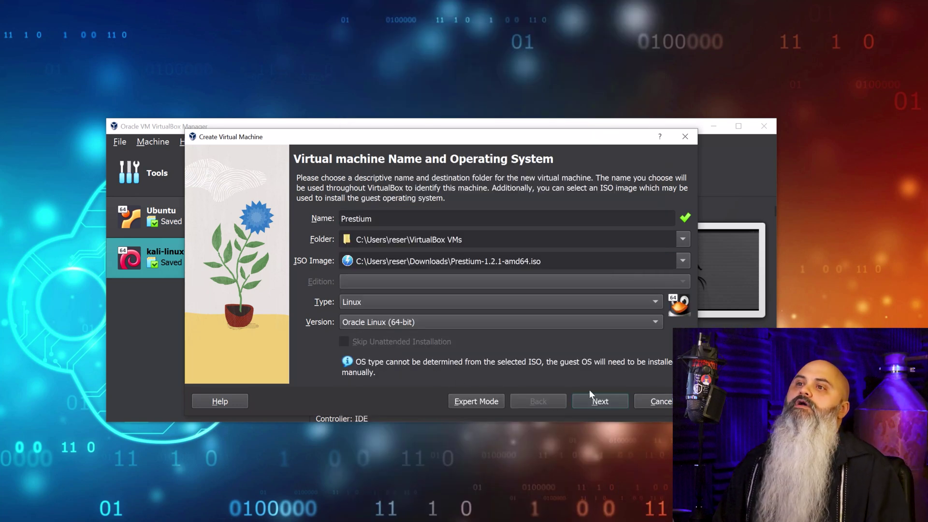
click(602, 401)
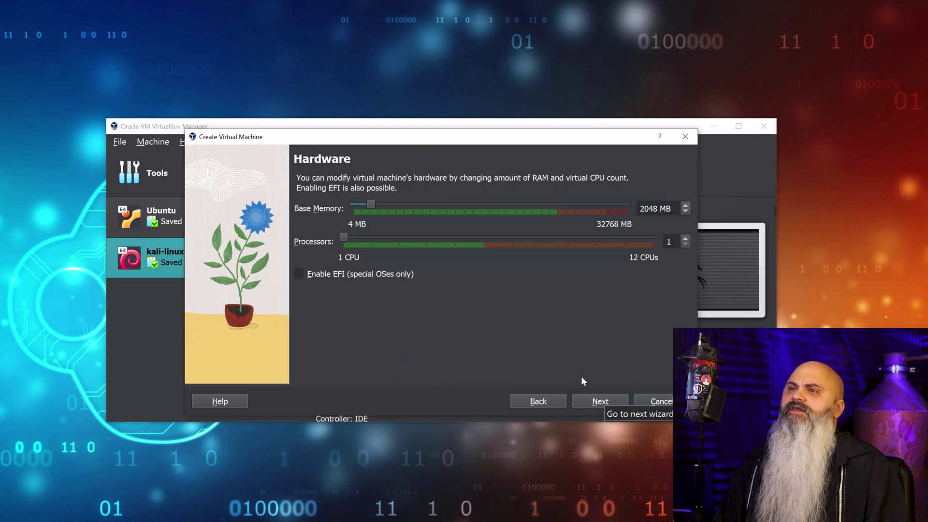
Give Prestium 4096 MB memory and 2 CPUs, keep the 20 GB disk, and finish
click(371, 237)
click(379, 205)
click(384, 207)
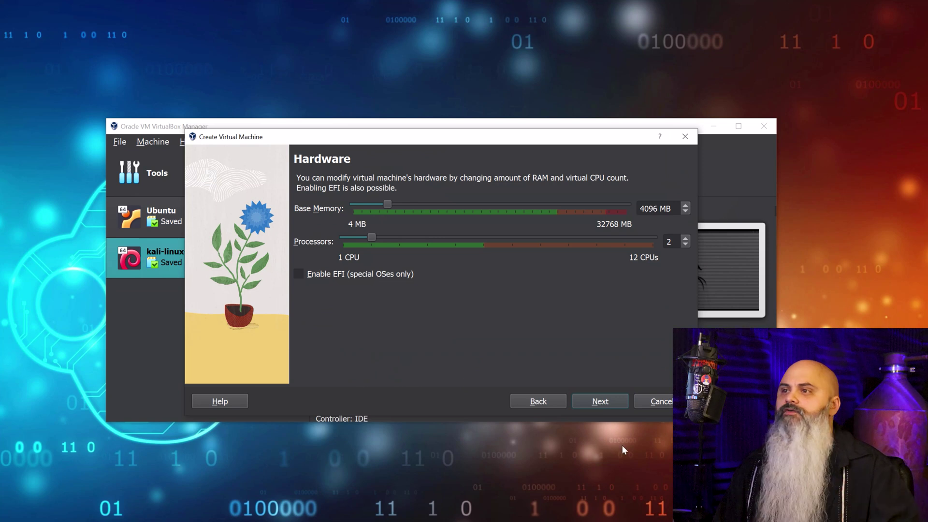
click(609, 402)
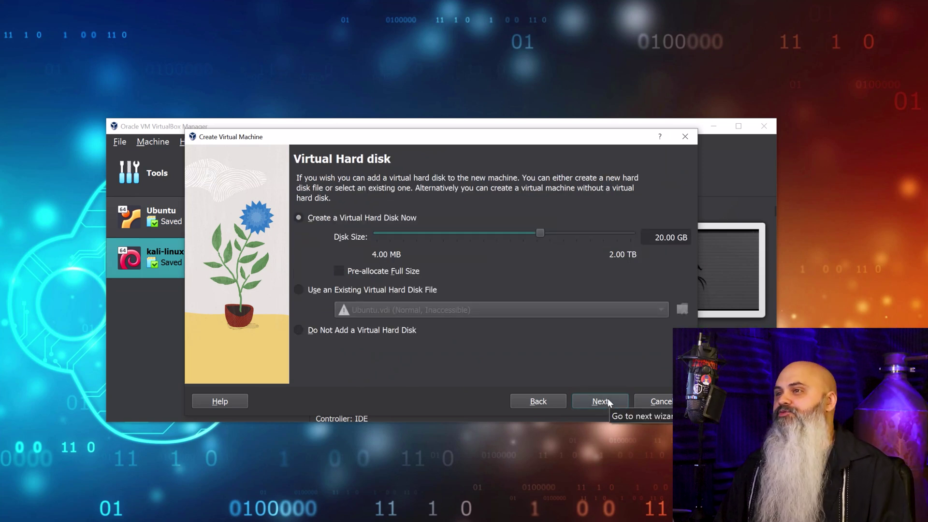
click(608, 403)
click(608, 399)
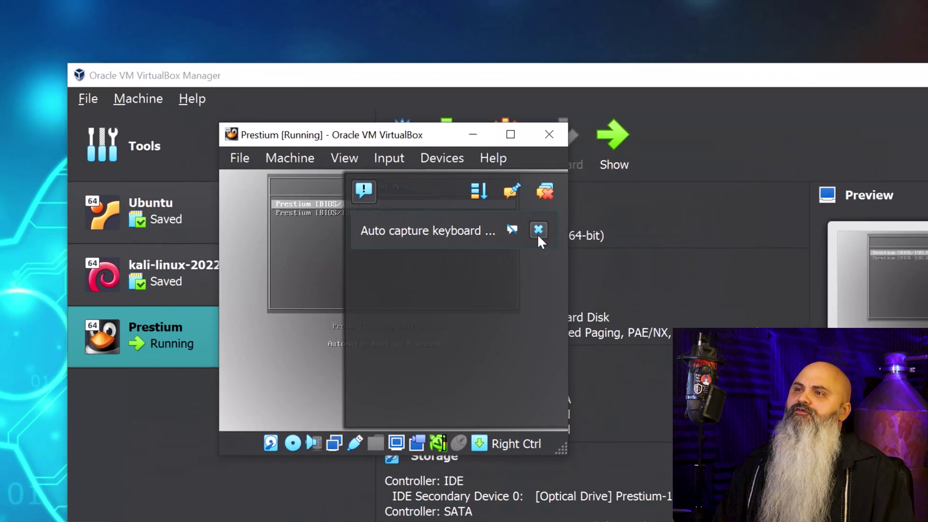
Boot the default Prestium entry, log in as 'user', and leave full-screen mode
click(529, 229)
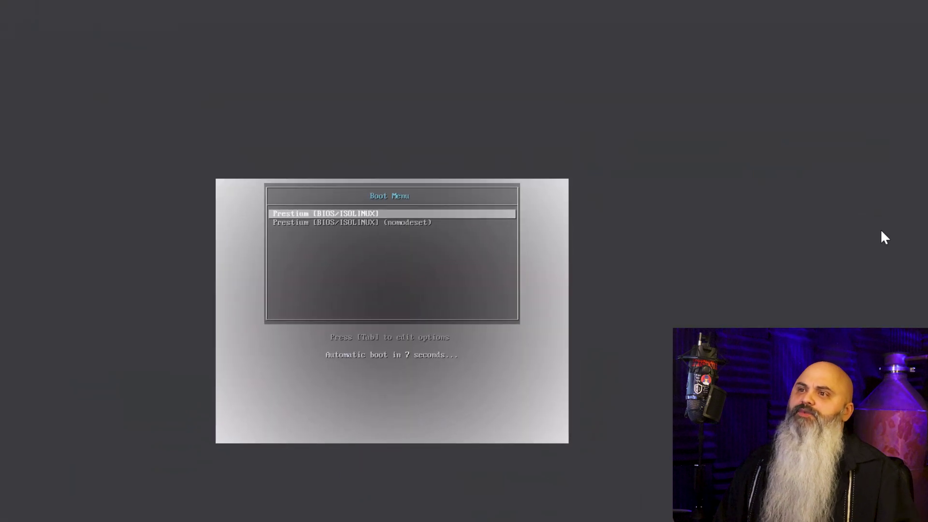
key(Return)
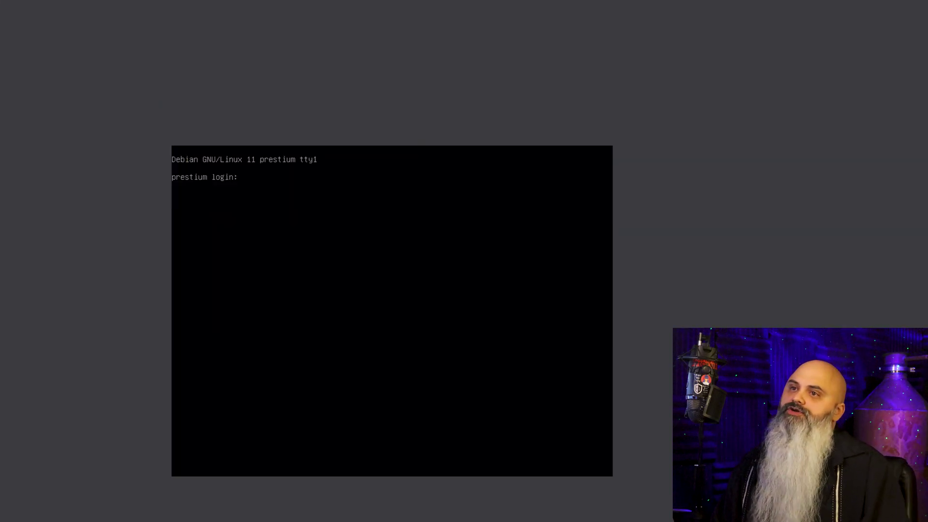
text(user)
key(Return)
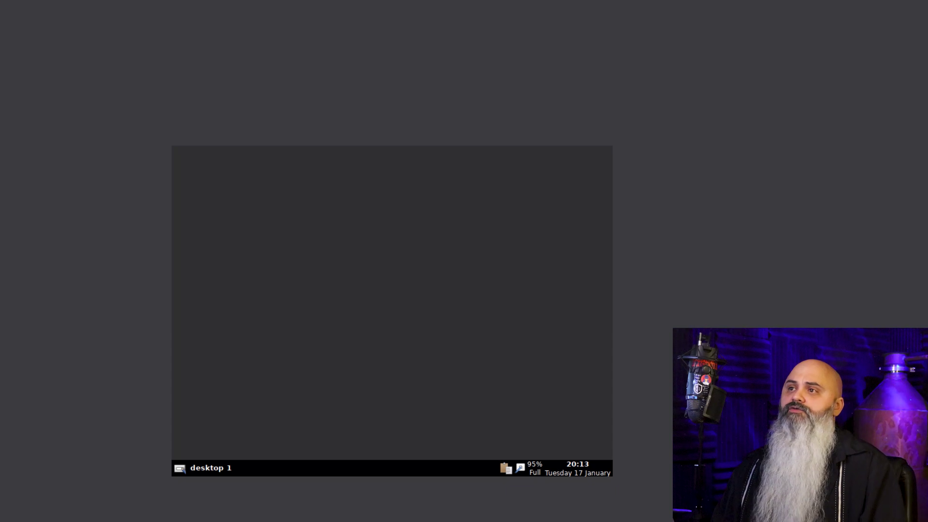
key(ctrl+f)
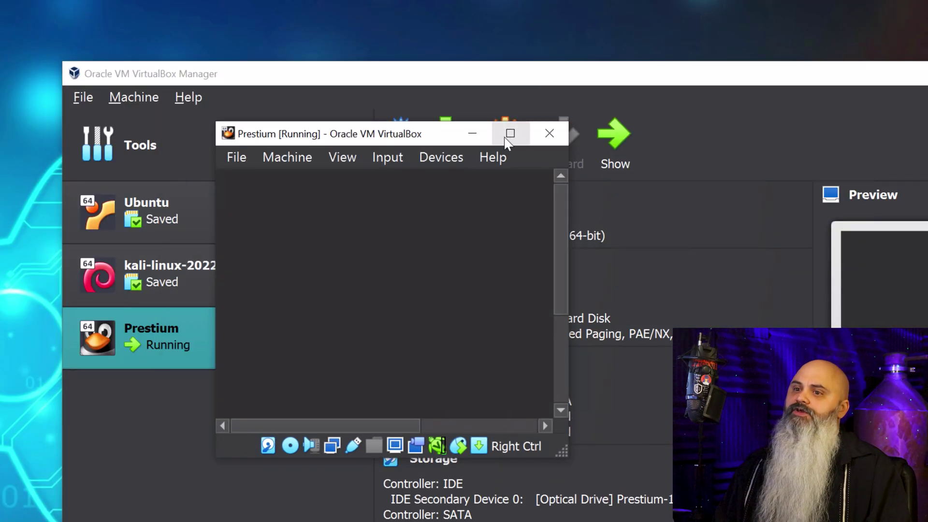
Maximize the VM window and open an enlarged guest Display Resolution editor
click(510, 133)
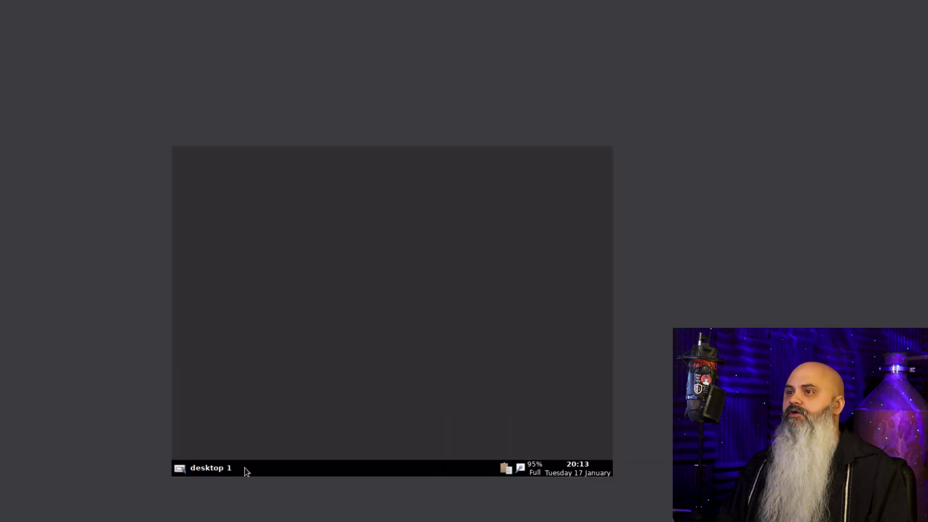
right_click(416, 356)
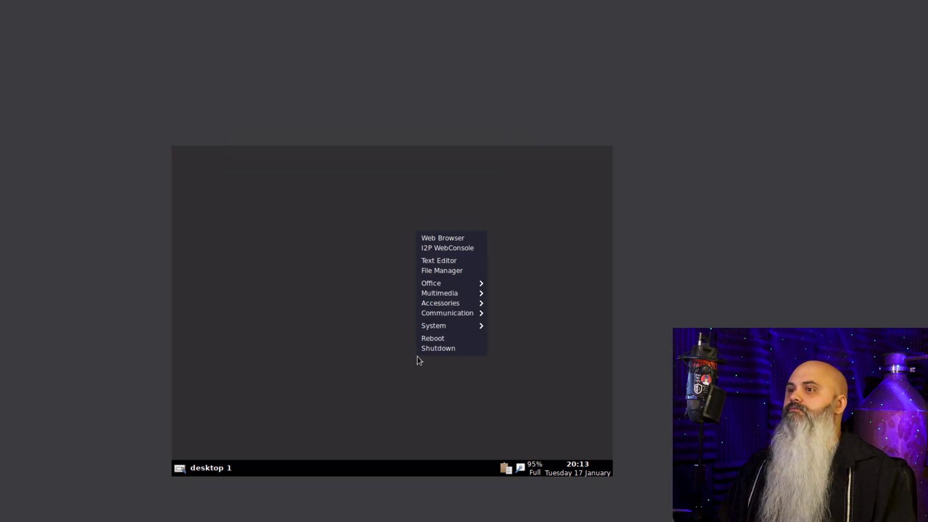
mouse_move(461, 314)
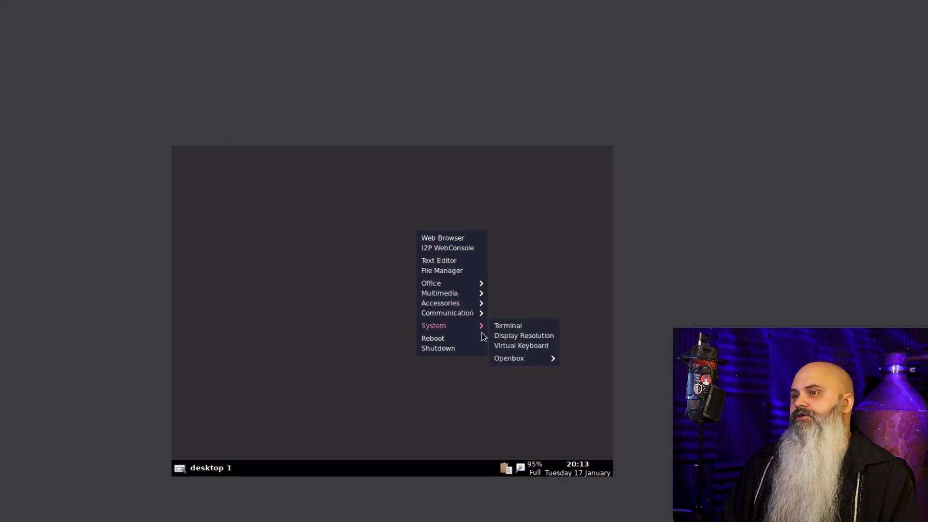
click(530, 340)
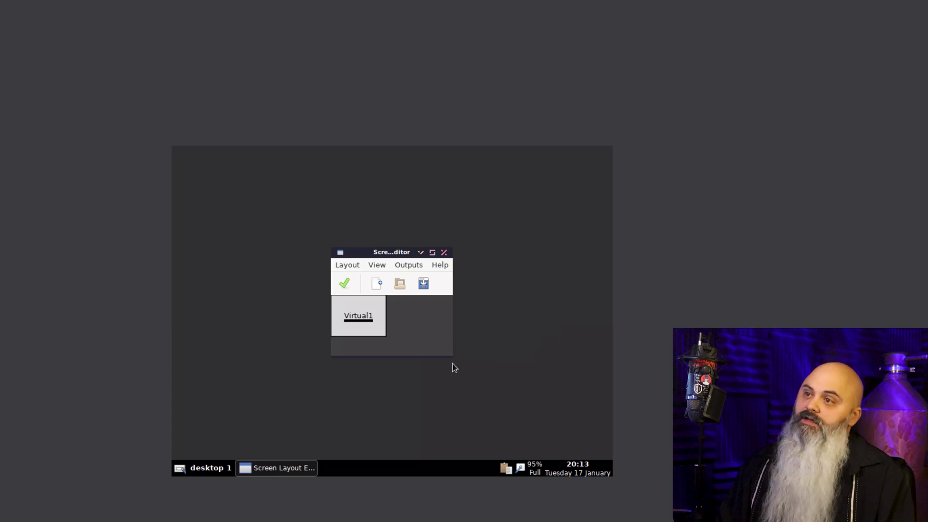
drag(451, 356, 577, 427)
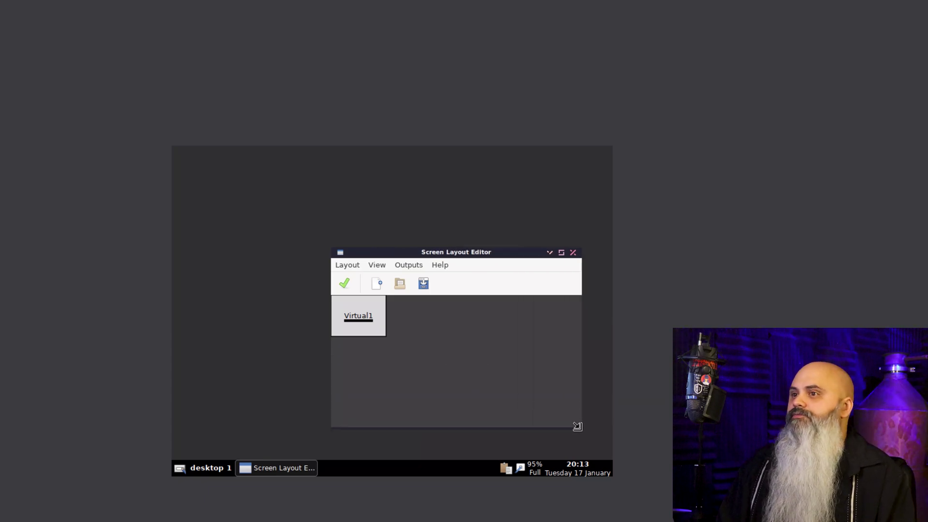
Set the Virtual1 display to 1920x1440 resolution
right_click(350, 322)
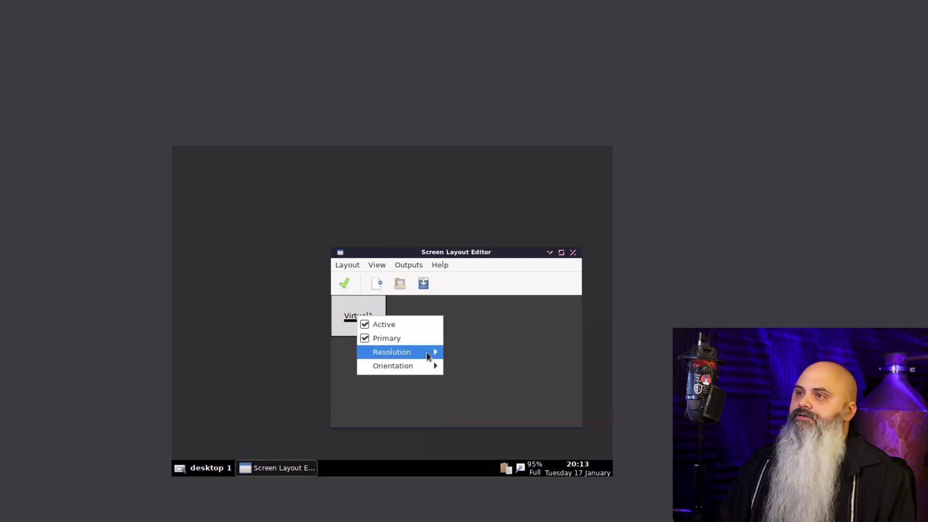
mouse_move(427, 356)
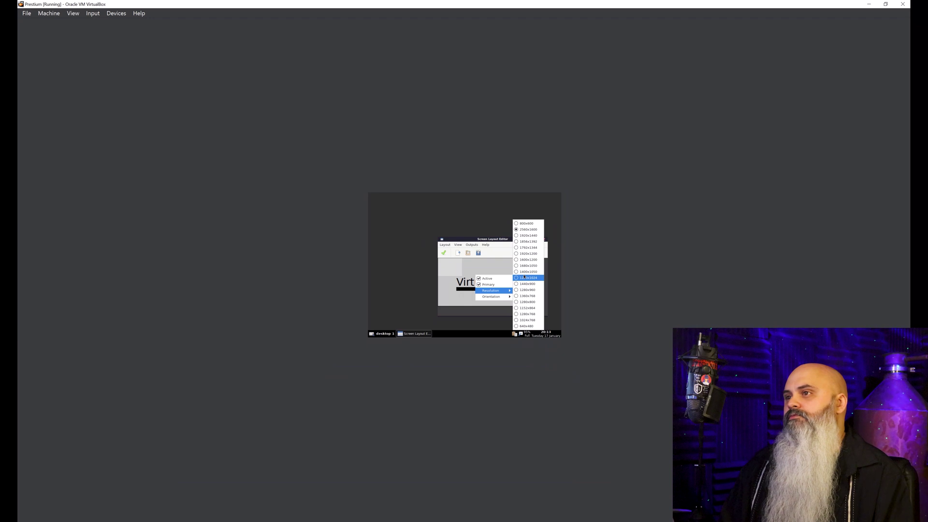
click(528, 234)
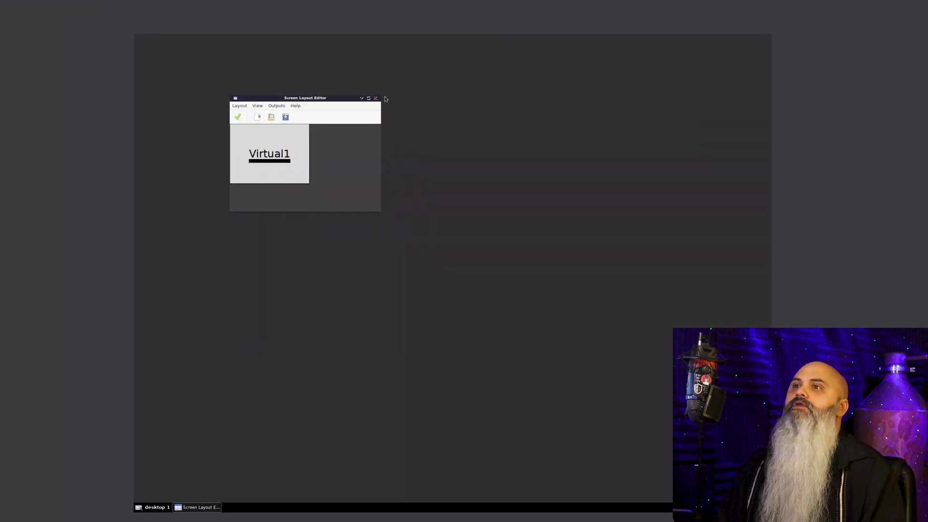
Launch the I2P WebConsole and Web Browser, then show the console's I2P tunnels page
click(376, 99)
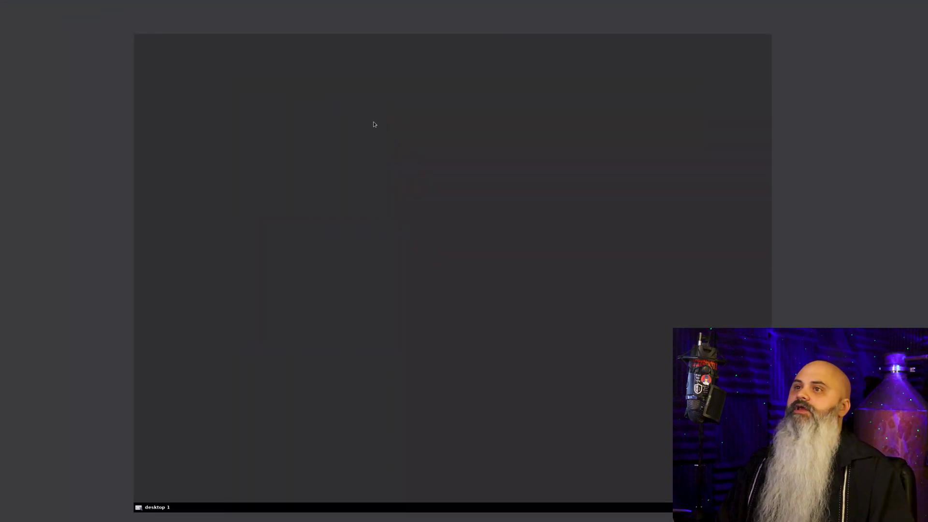
right_click(324, 123)
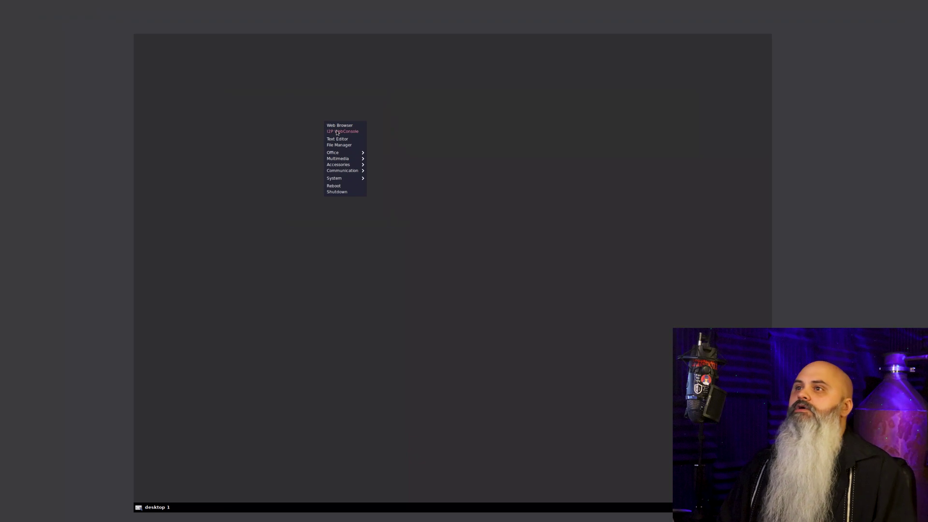
click(340, 133)
right_click(431, 155)
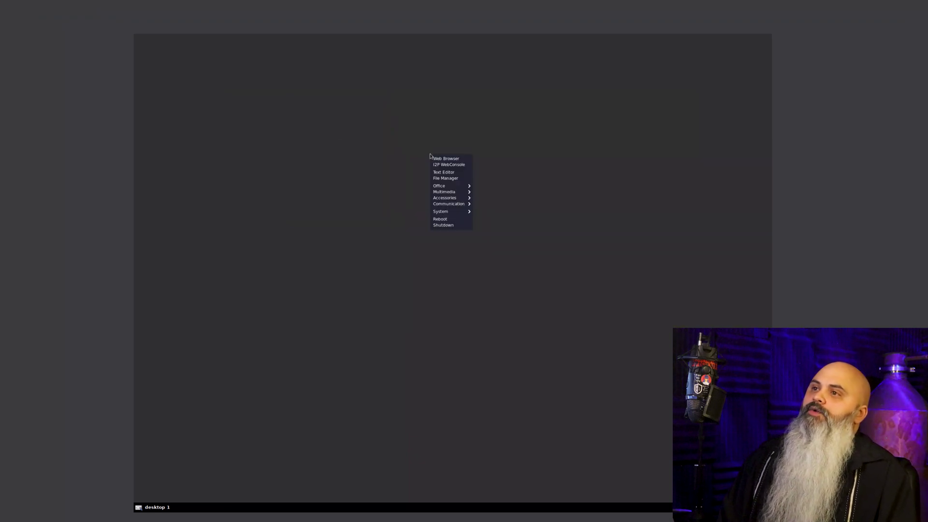
click(443, 160)
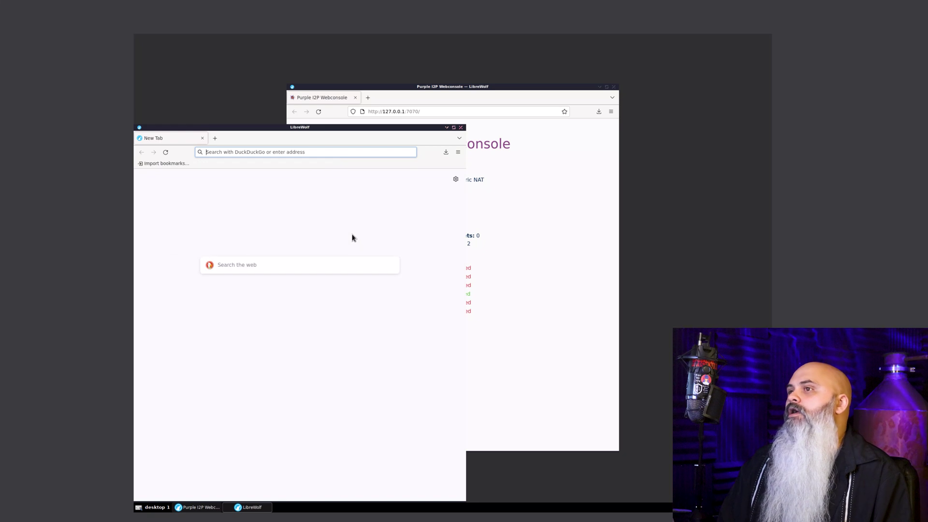
drag(544, 89, 677, 65)
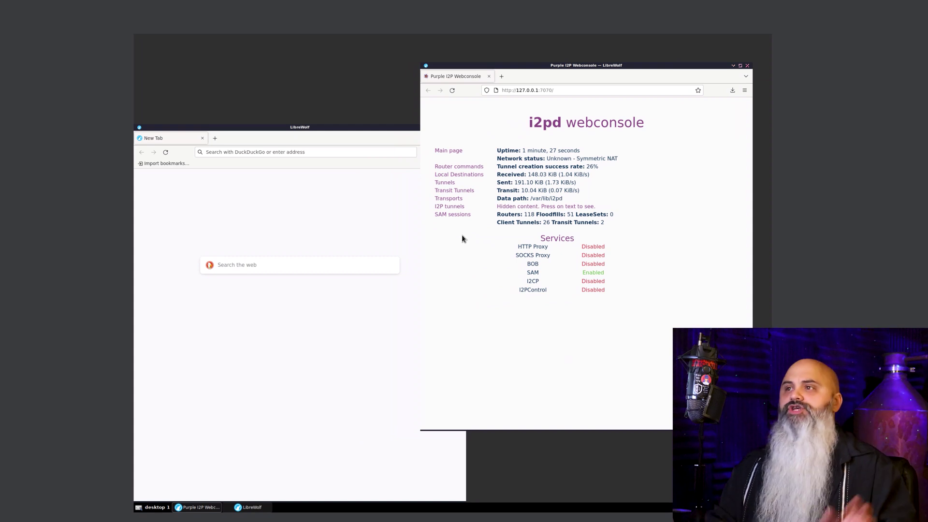
click(450, 209)
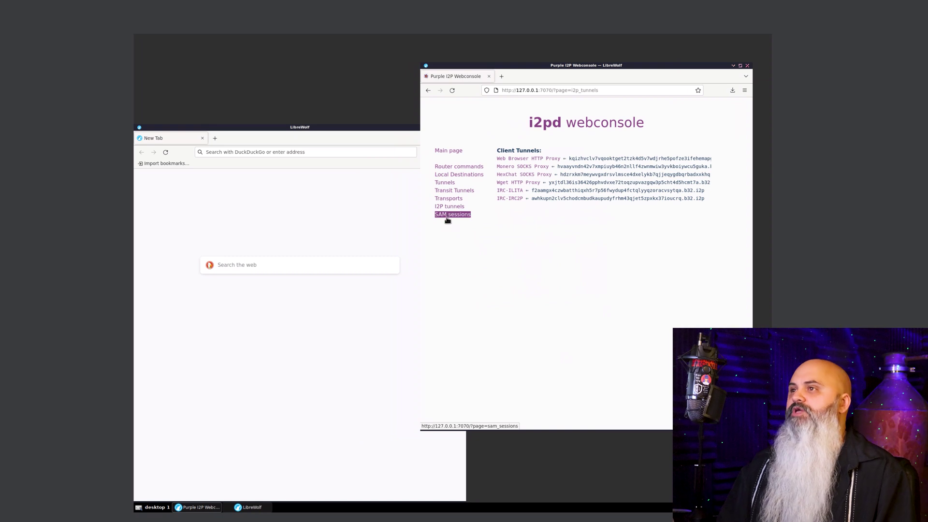
Bring the blank browser window to the front and move it slightly higher
right_click(555, 465)
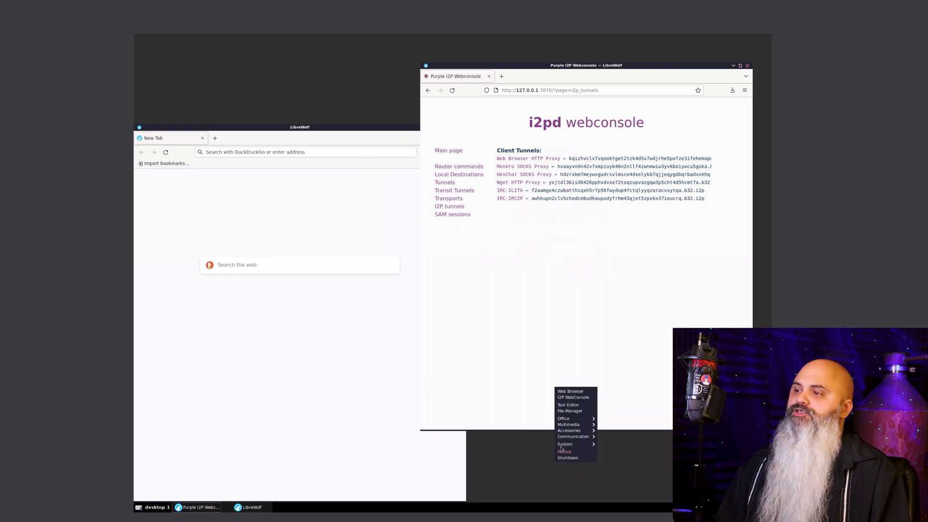
mouse_move(572, 426)
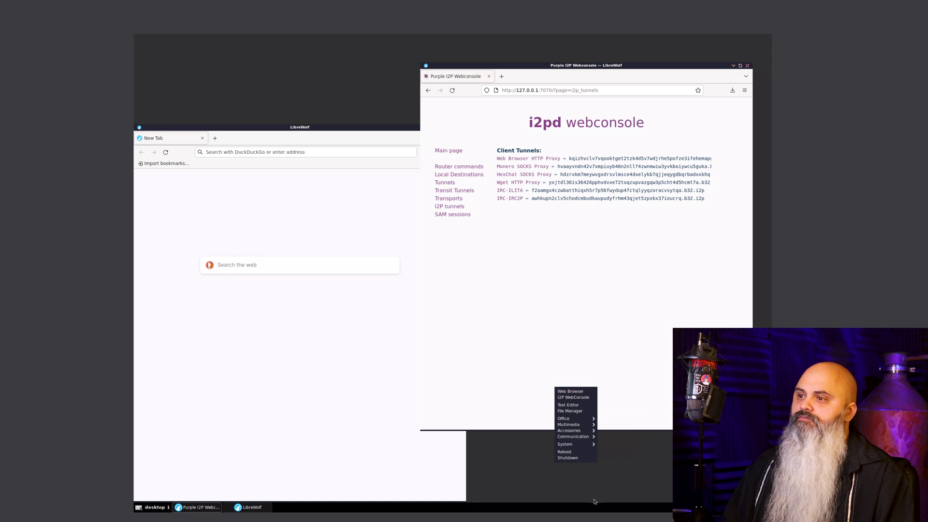
click(506, 456)
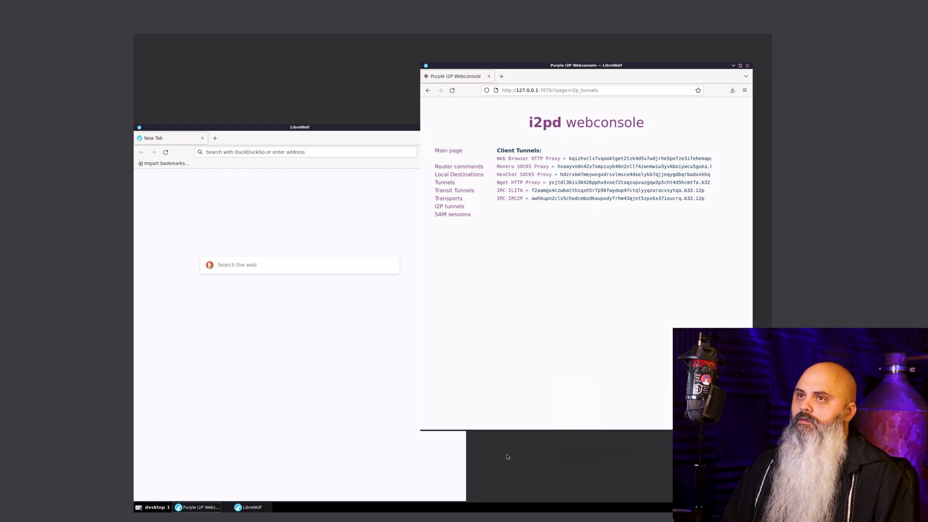
click(253, 160)
drag(261, 130, 261, 90)
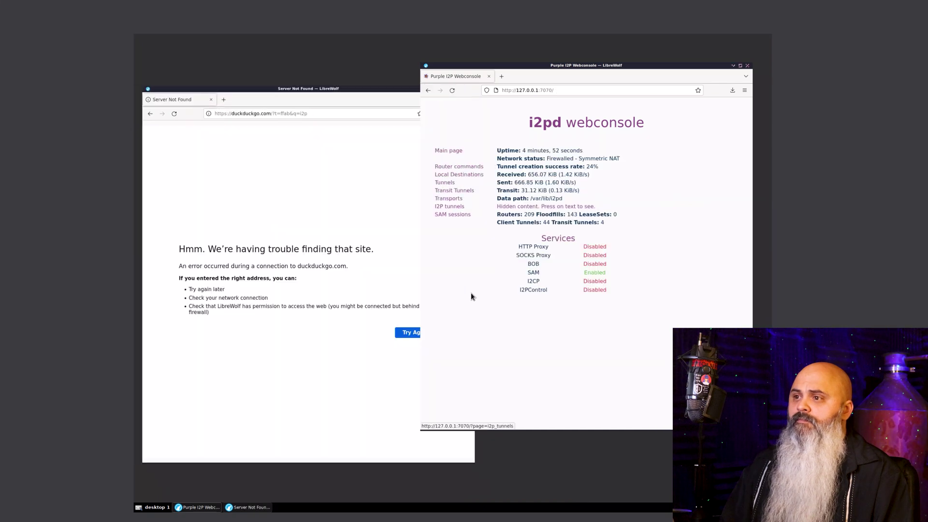
Open a terminal and run 'service --status-all'
right_click(543, 465)
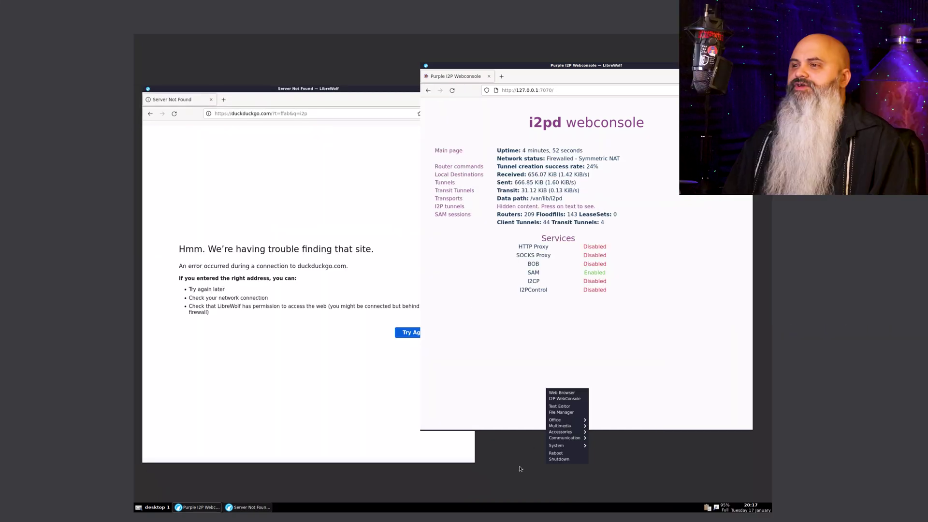
mouse_move(576, 448)
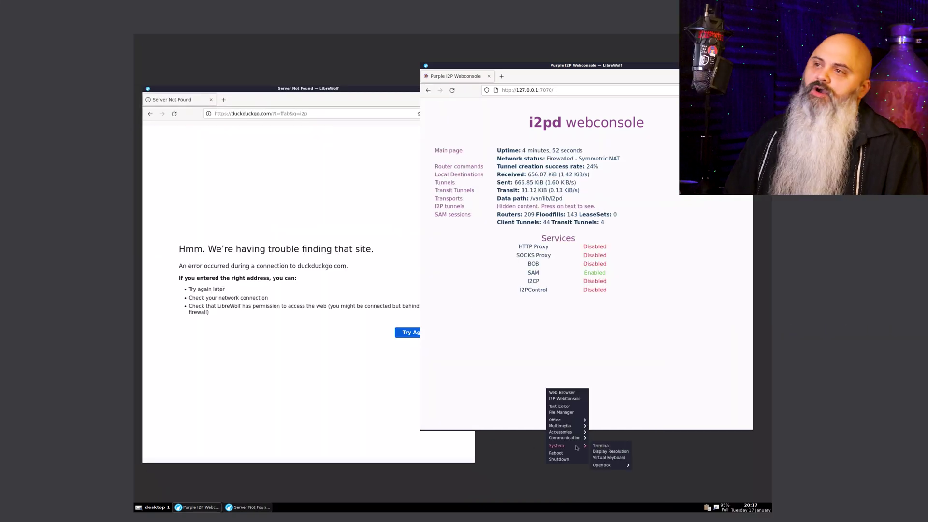
click(605, 445)
text(service --status-all)
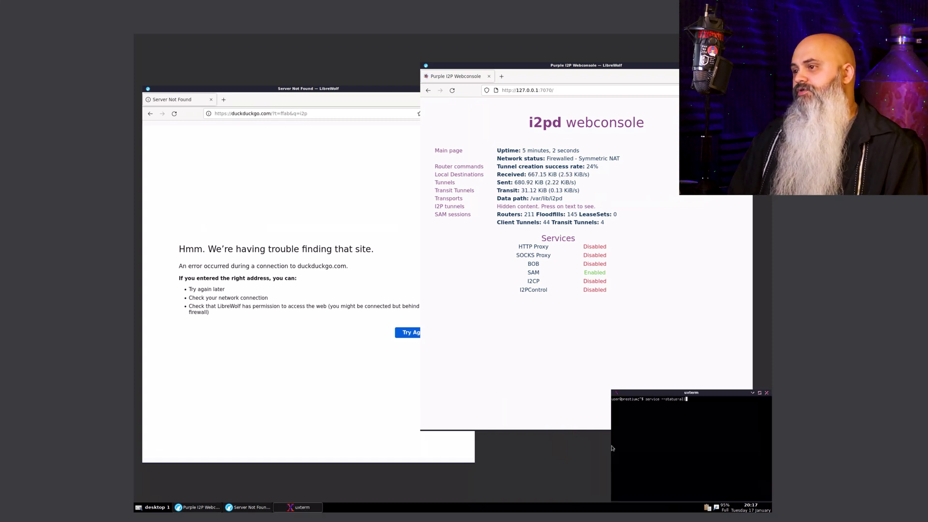
key(Return)
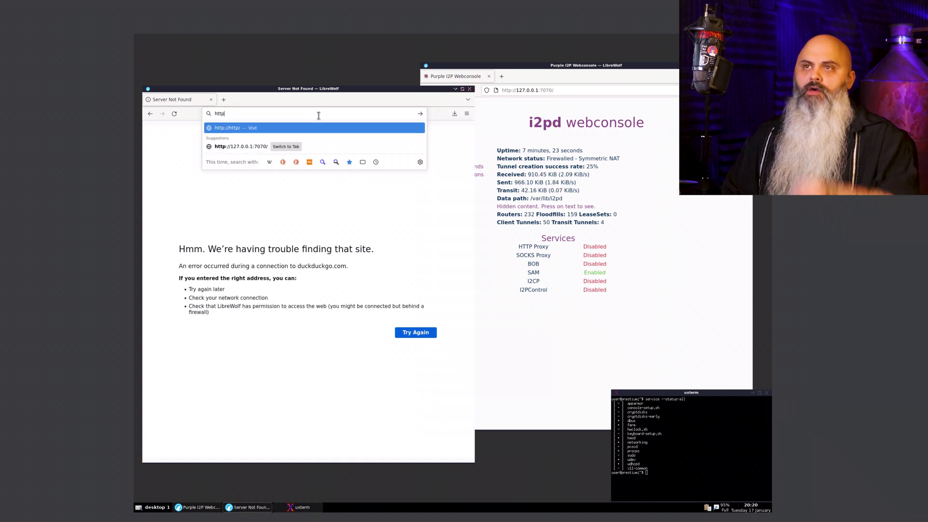
text(://)
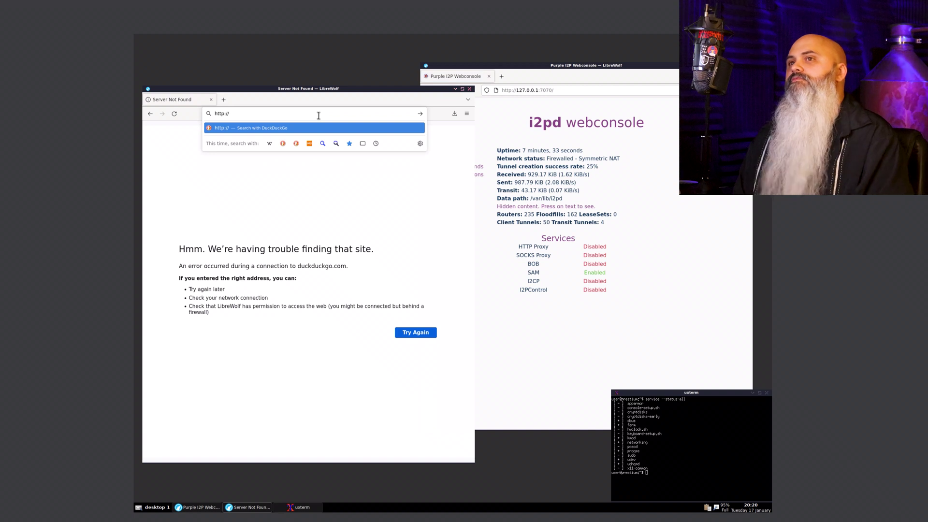
text(tube)
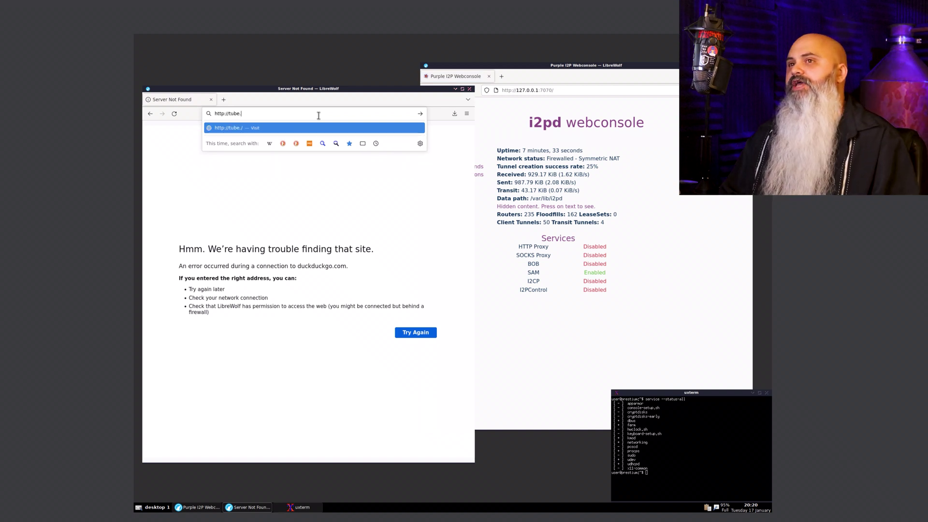
text(.i2p)
key(Return)
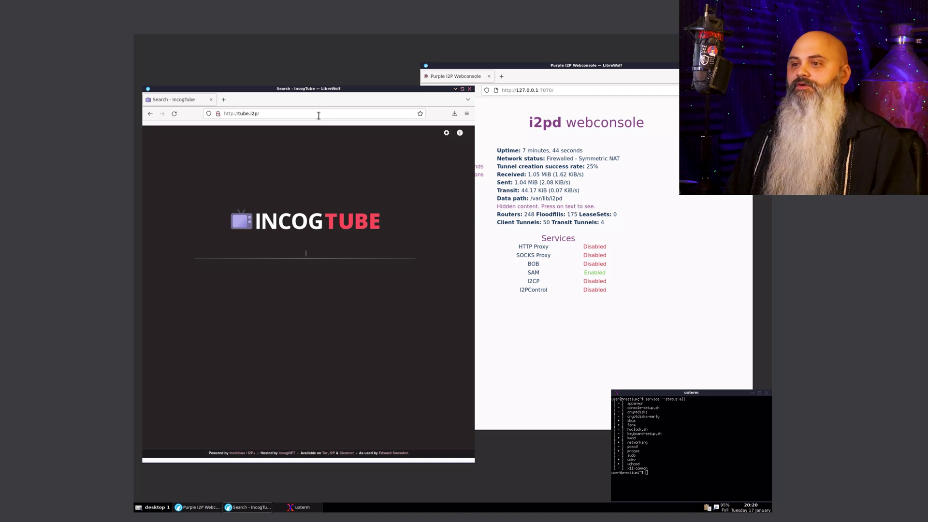
text(doingfedtime)
key(Return)
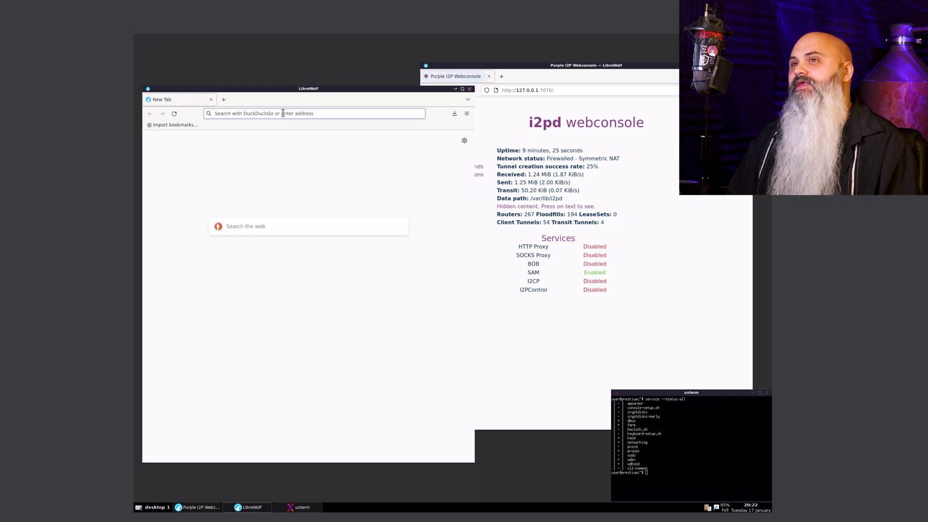
text(http://i2p-pac)
key(BackSpace)
key(BackSpace)
text(rojekt.i2p)
key(Return)
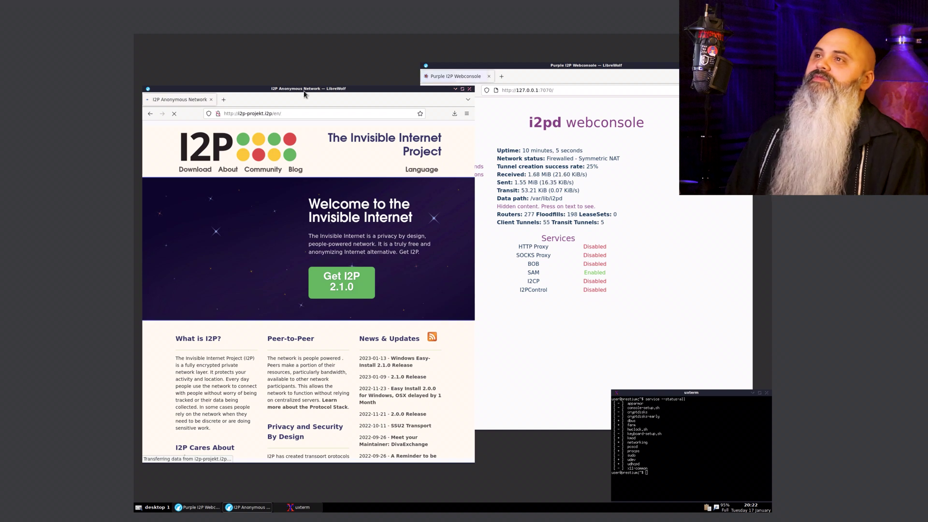
click(462, 89)
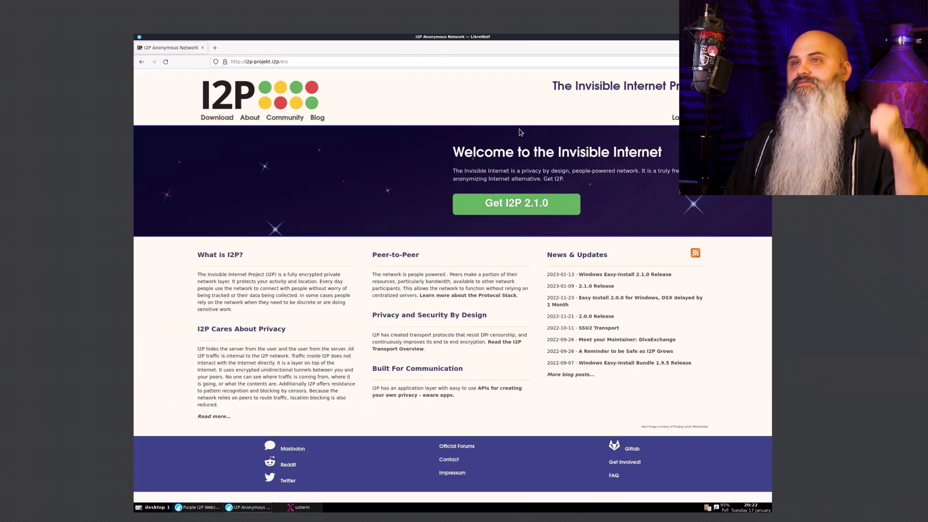
click(295, 62)
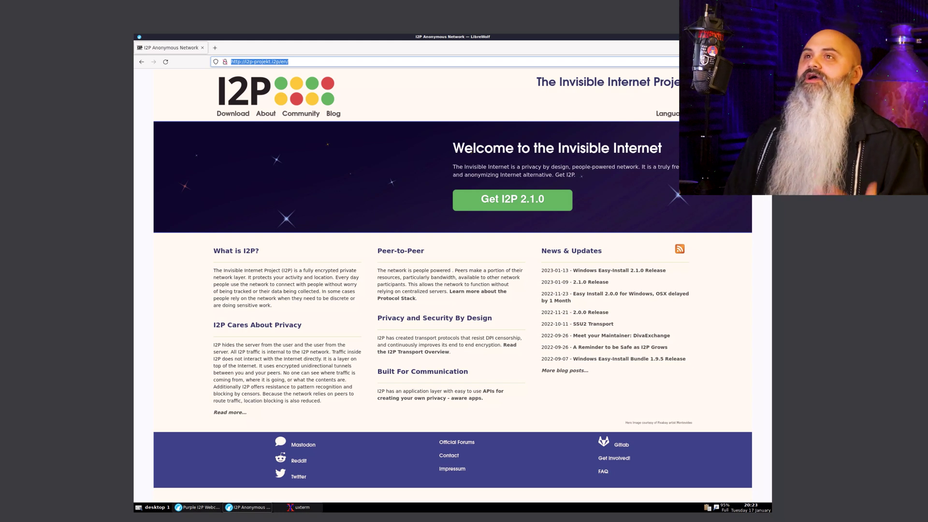
click(290, 62)
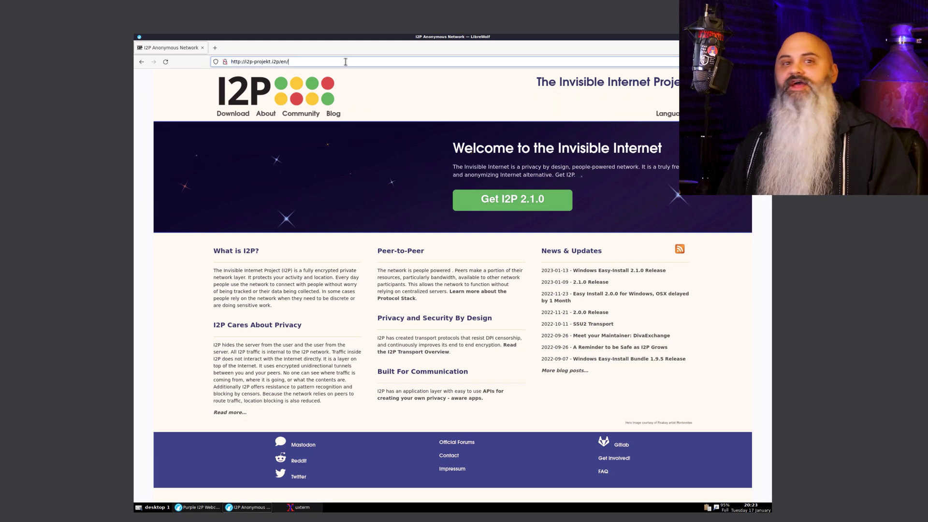
triple_click(290, 62)
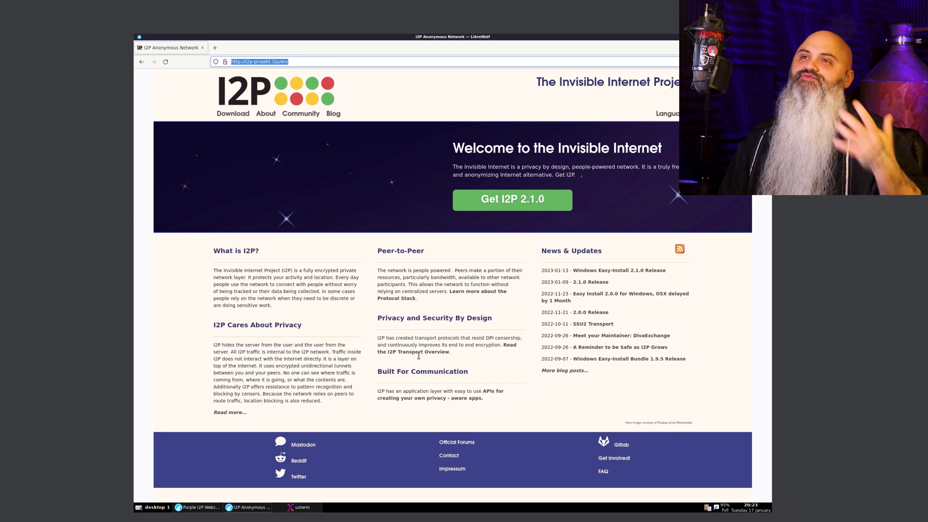
text(http:)
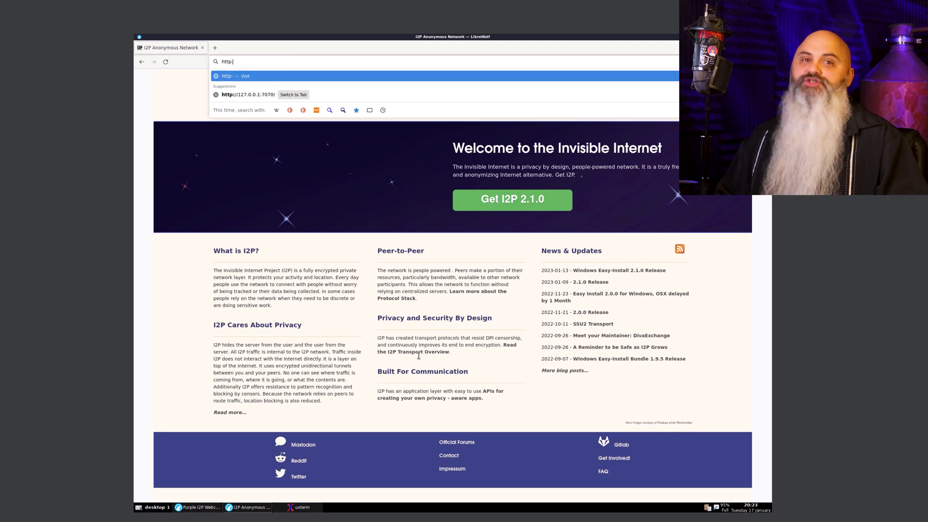
text(//w3schools.i2p)
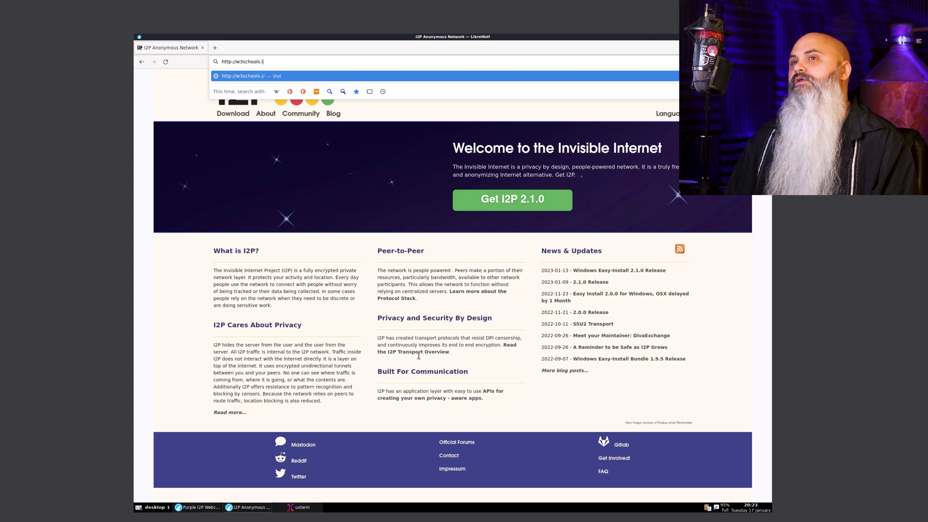
key(Return)
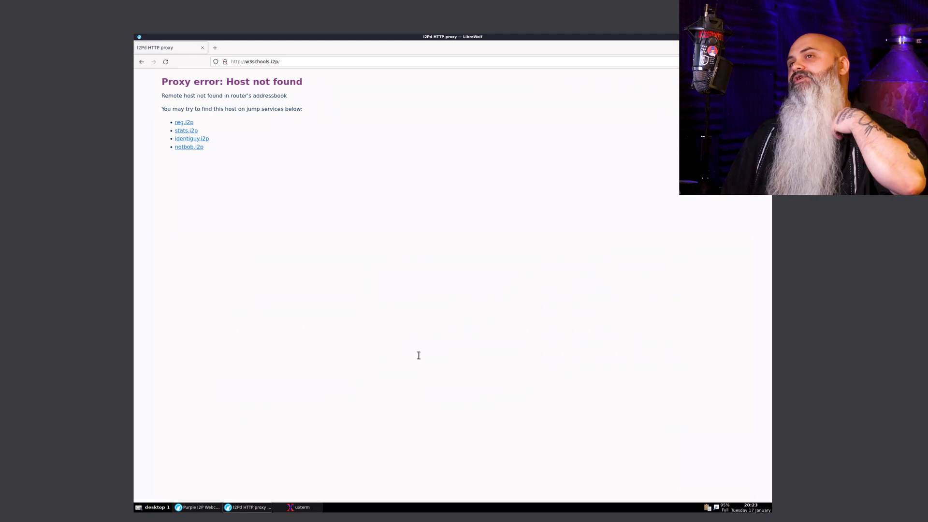
Add w3schools.i2p to the address book through the notbob.i2p jump service and continue to it
click(245, 61)
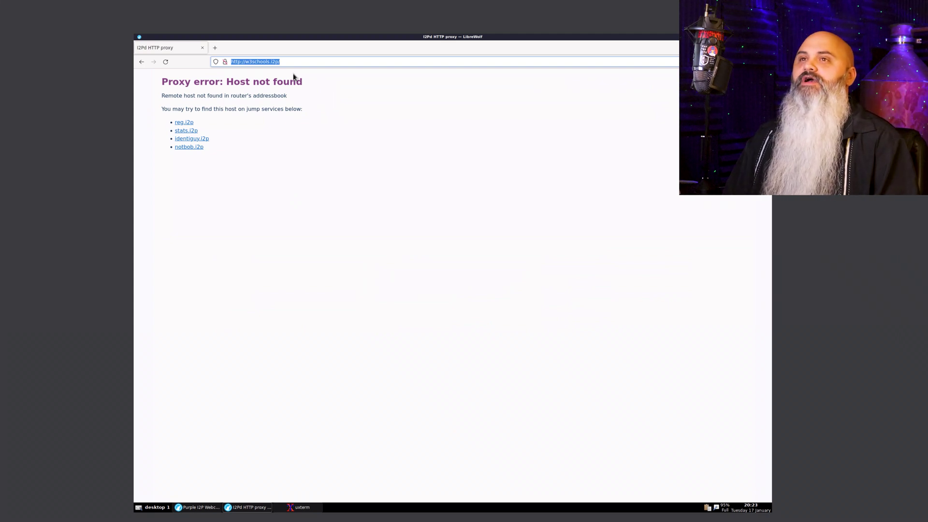
click(283, 63)
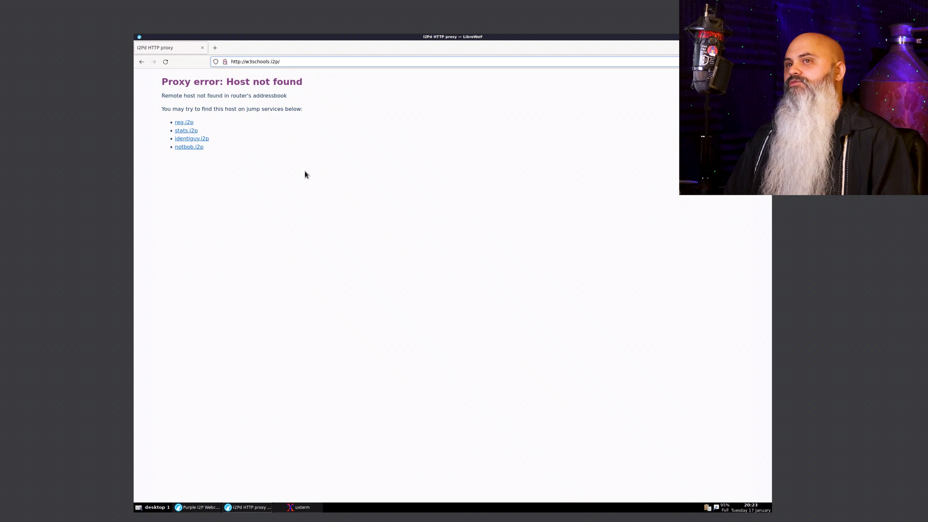
click(196, 147)
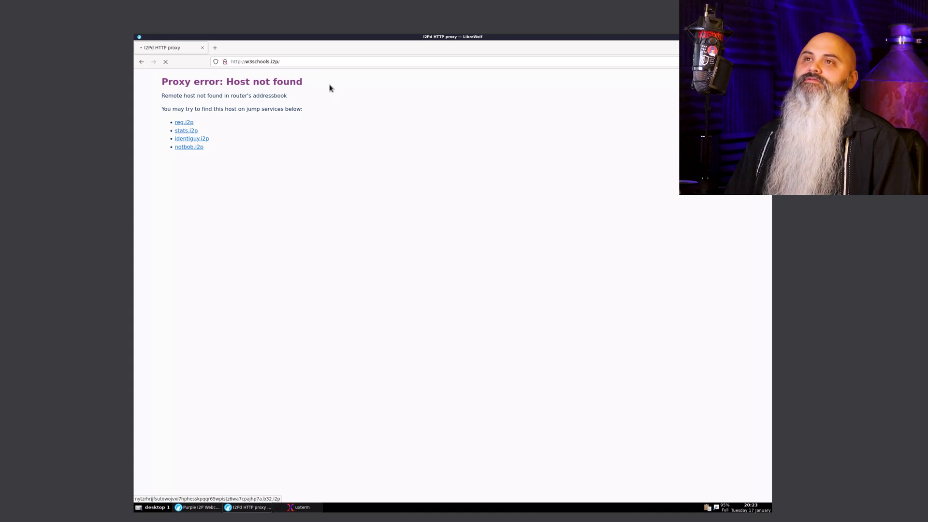
click(321, 60)
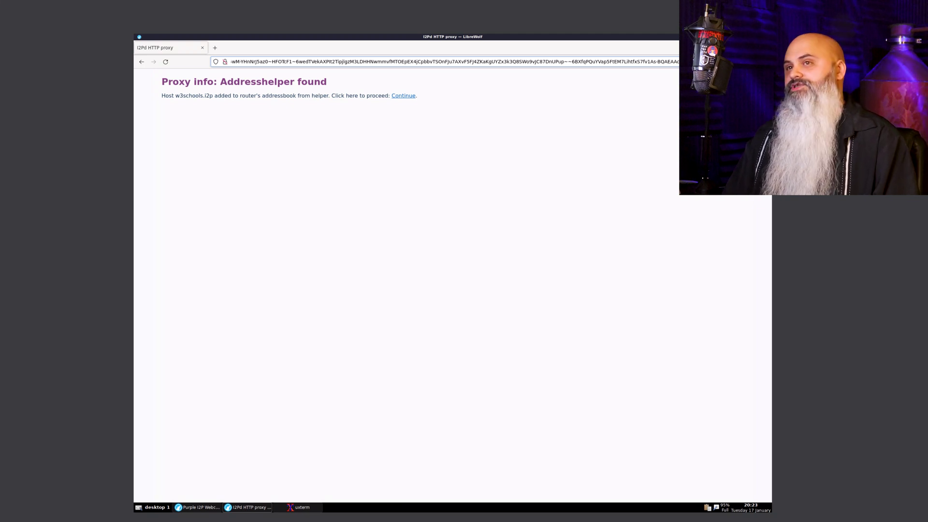
click(412, 96)
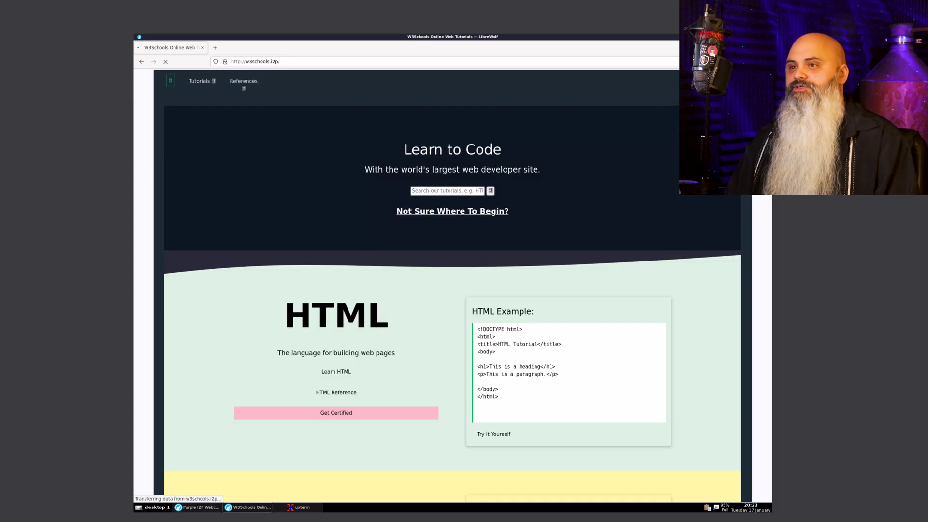
Scroll down through the W3Schools tutorial tiles on w3schools.i2p and back to the top
scroll(437, 409, down, 5)
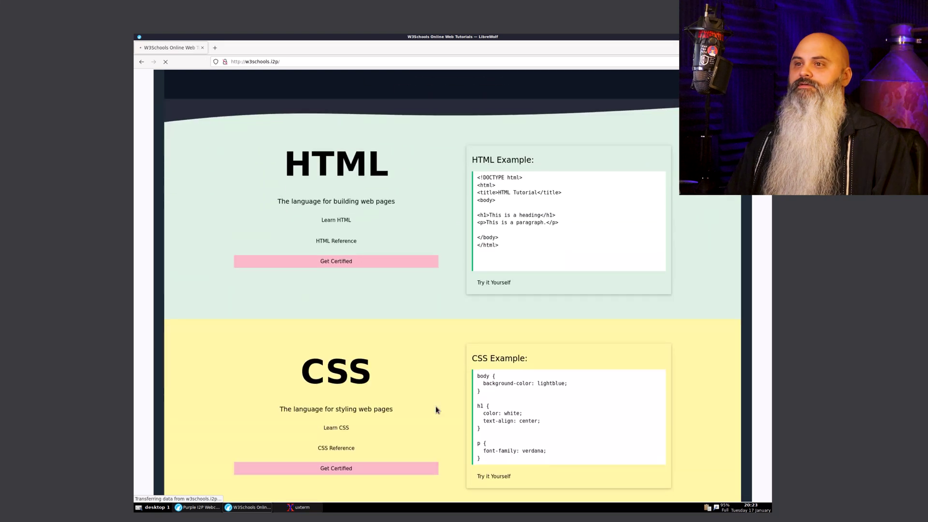
scroll(436, 410, down, 18)
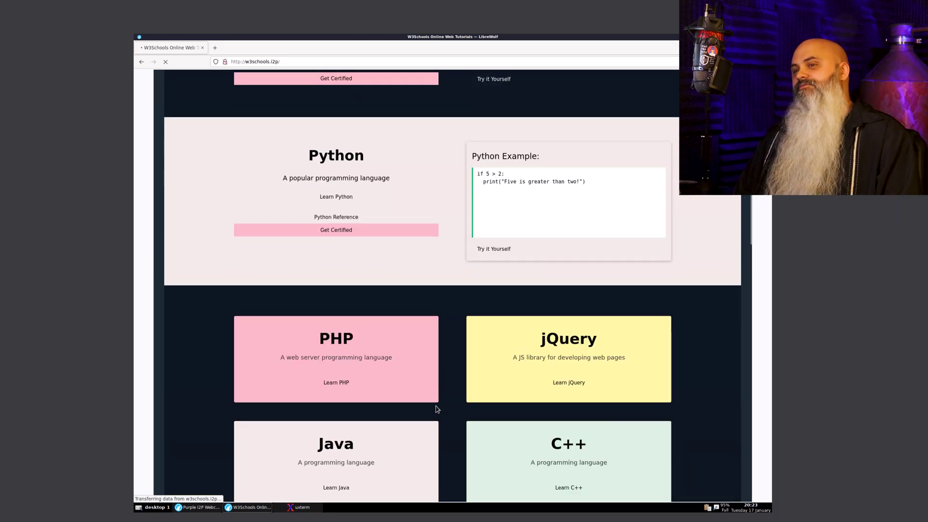
scroll(437, 409, down, 16)
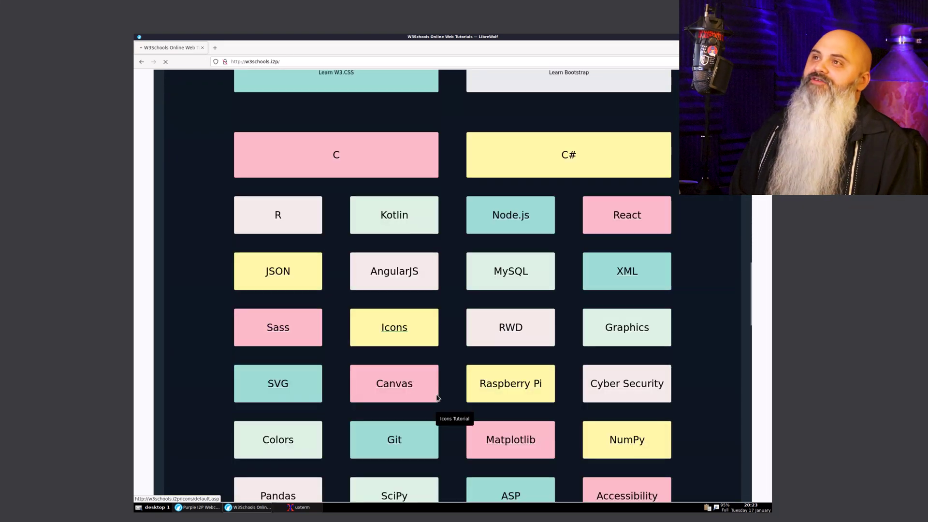
scroll(436, 397, up, 20)
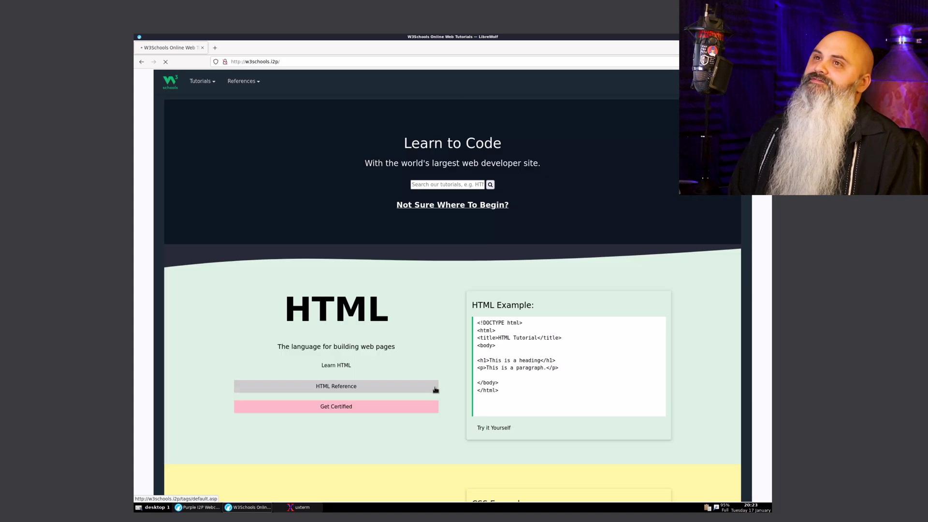
click(292, 62)
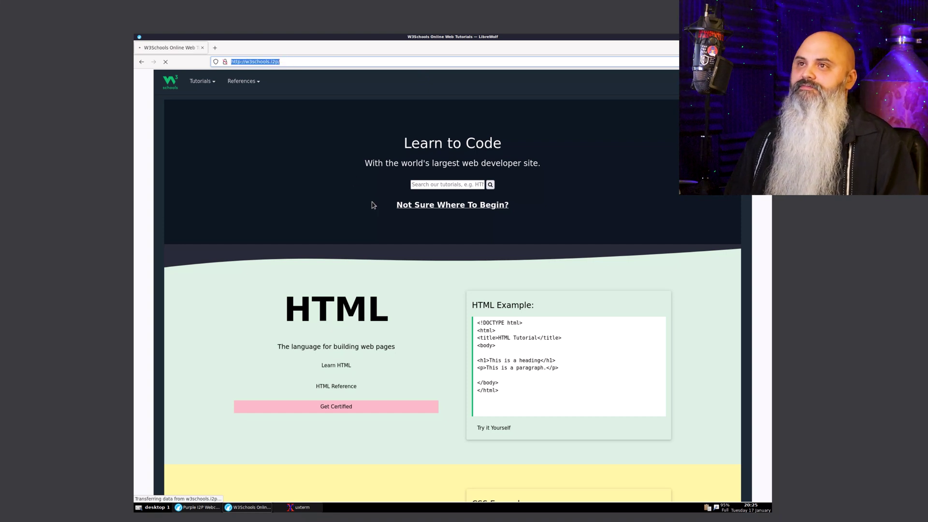
Visit legwork.i2p and reload it, which still shows the host-down proxy error
text(legwork.)
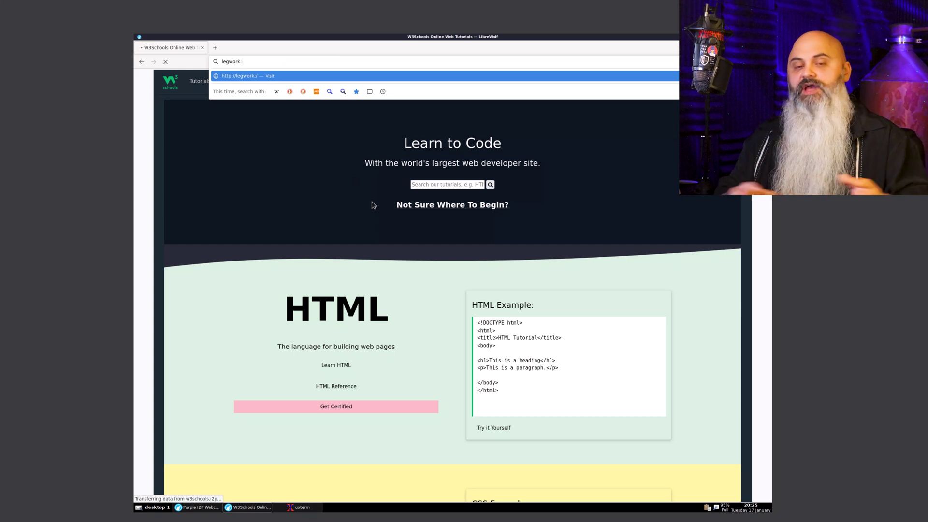
text(i2p)
key(Return)
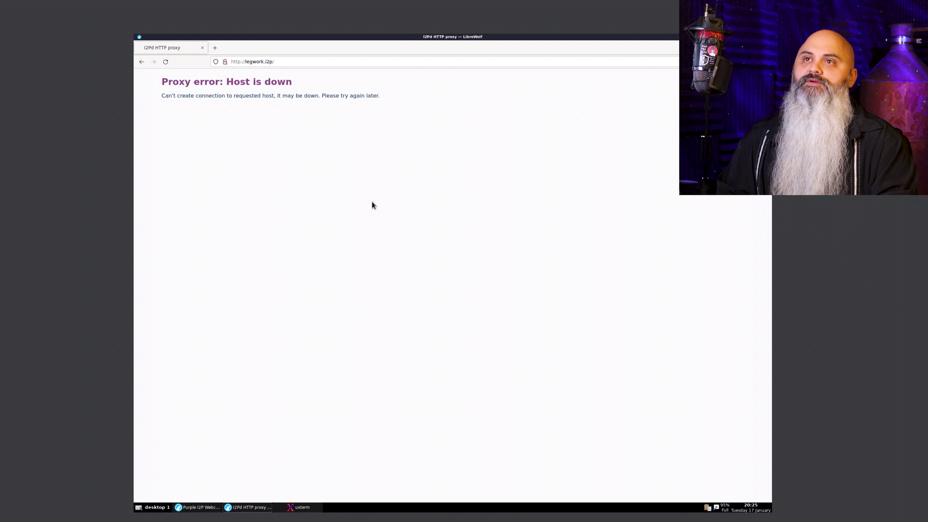
key(F5)
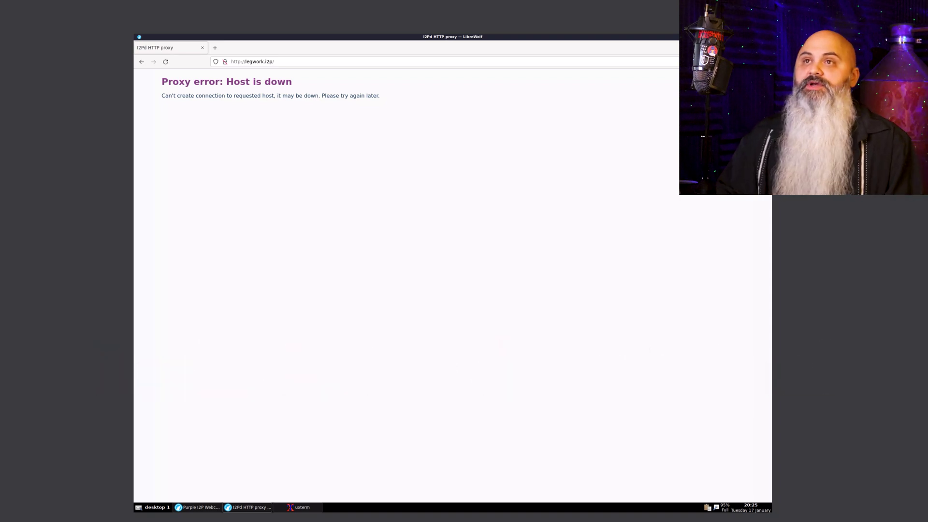
click(279, 64)
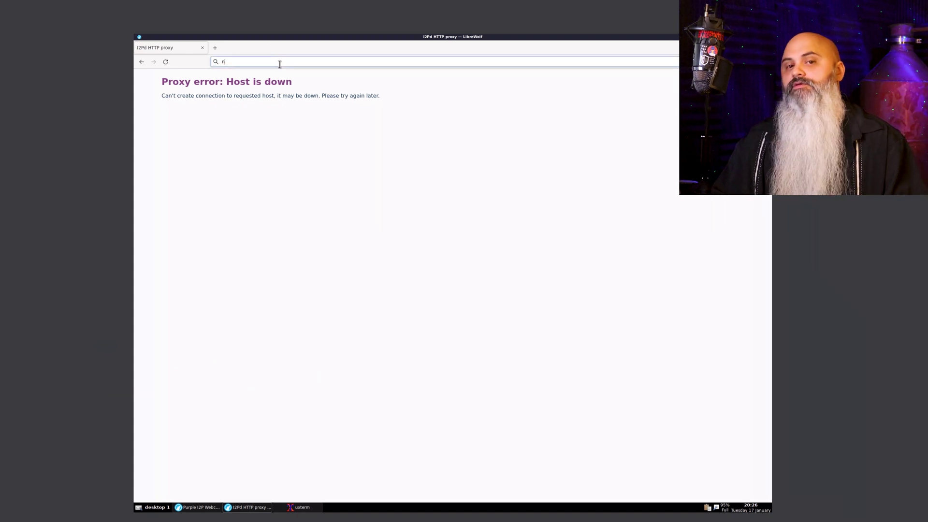
Go to notbob.i2p and let its eepsite list with uptime bars and ping graph load
text(notbob.i2p)
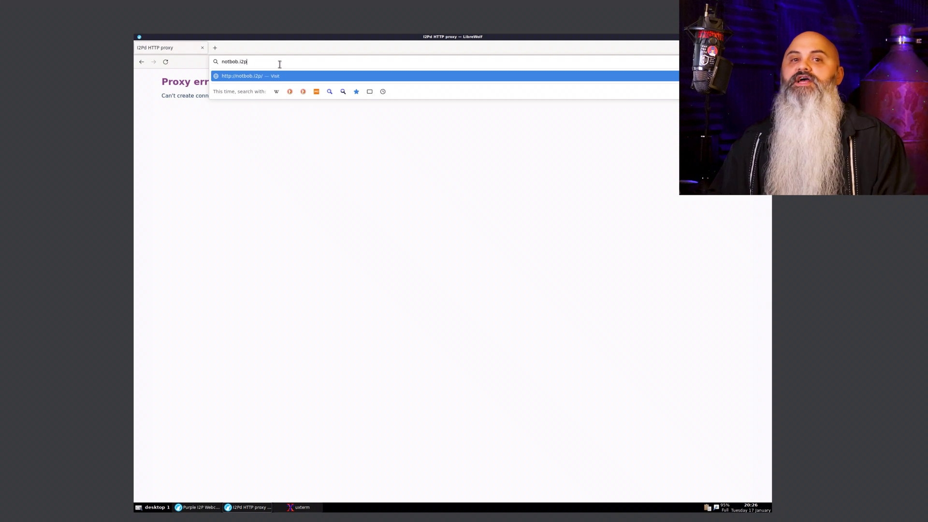
key(Return)
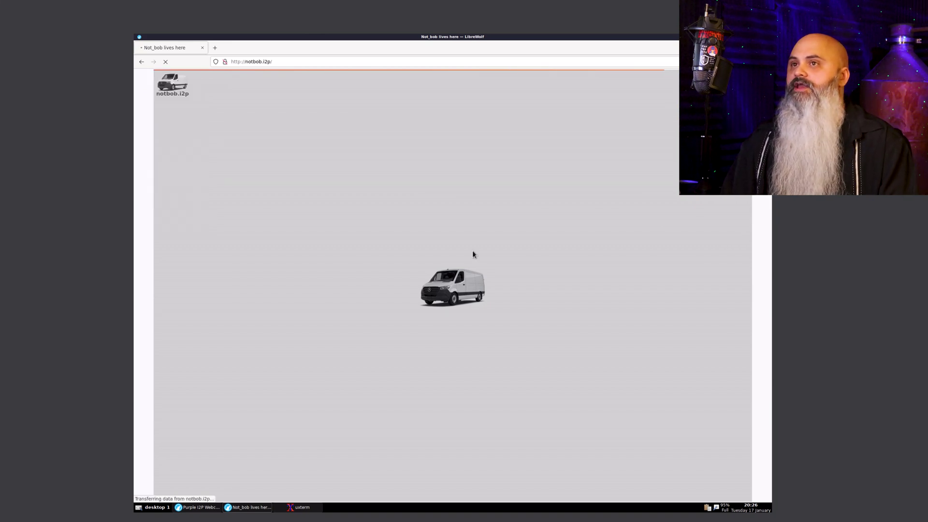
click(236, 61)
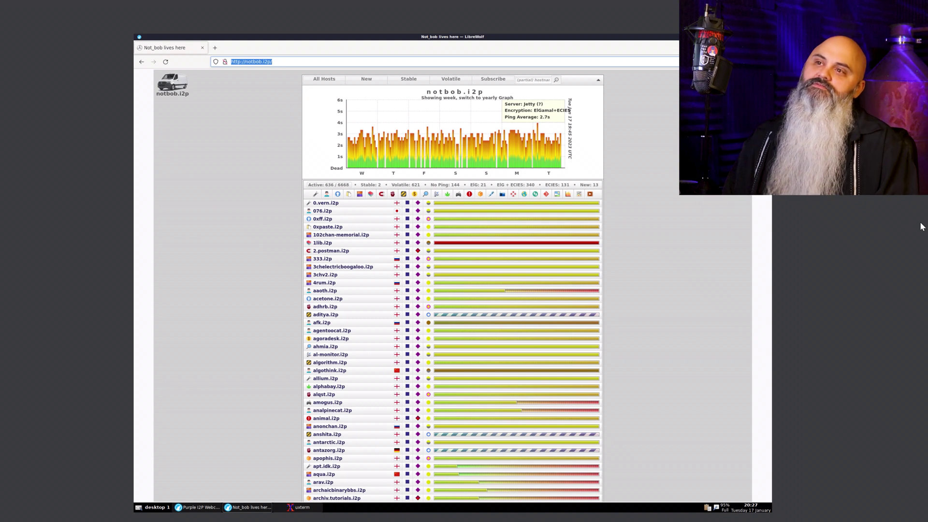
click(280, 62)
Try alphabay.i2p, get the not-found proxy error, and close that browser window with Ctrl+W
key(ctrl+a)
text(a)
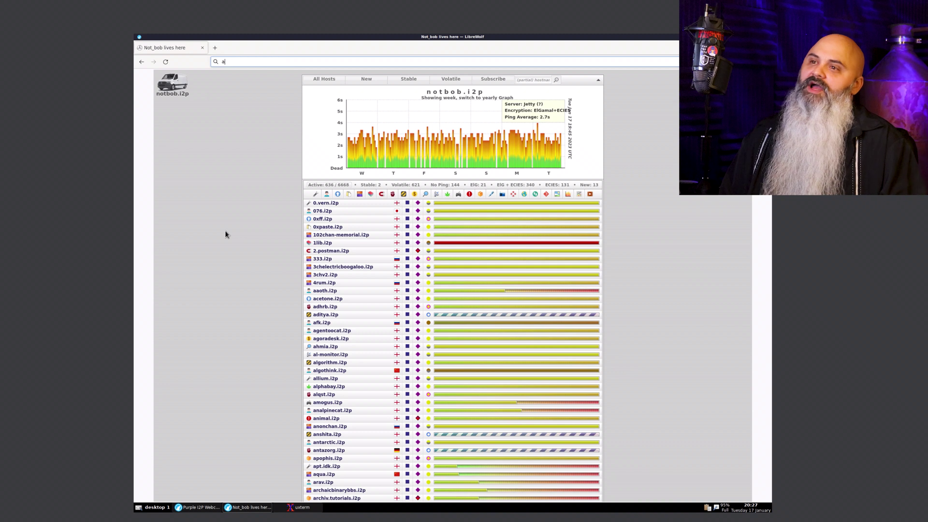
text(lphabay.i)
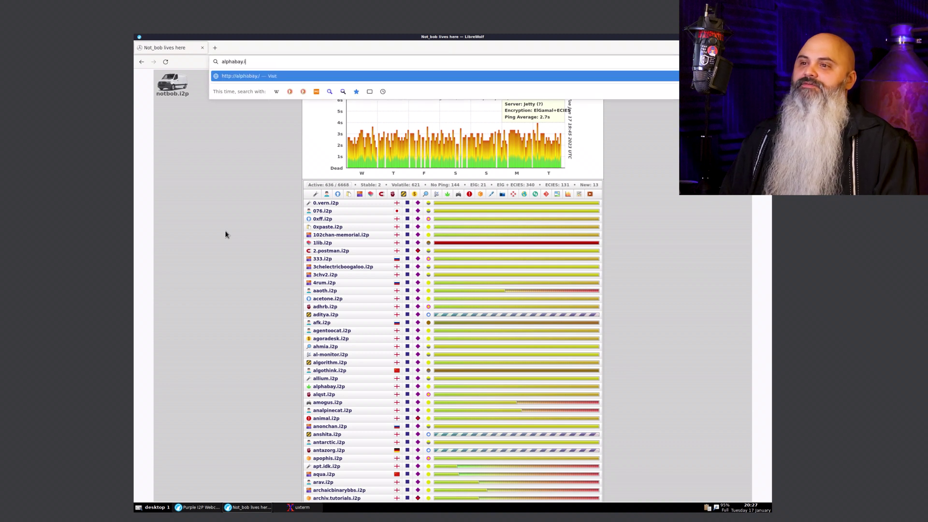
text(2p)
key(Return)
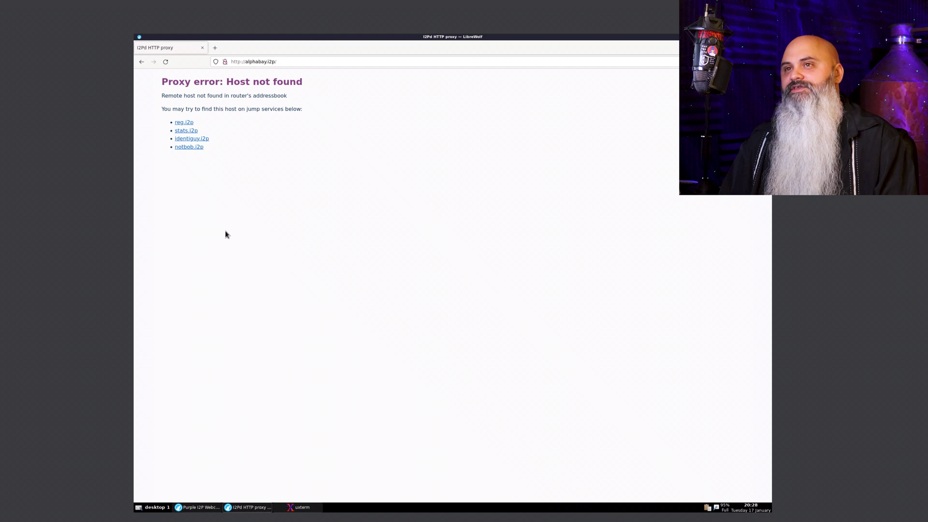
click(257, 60)
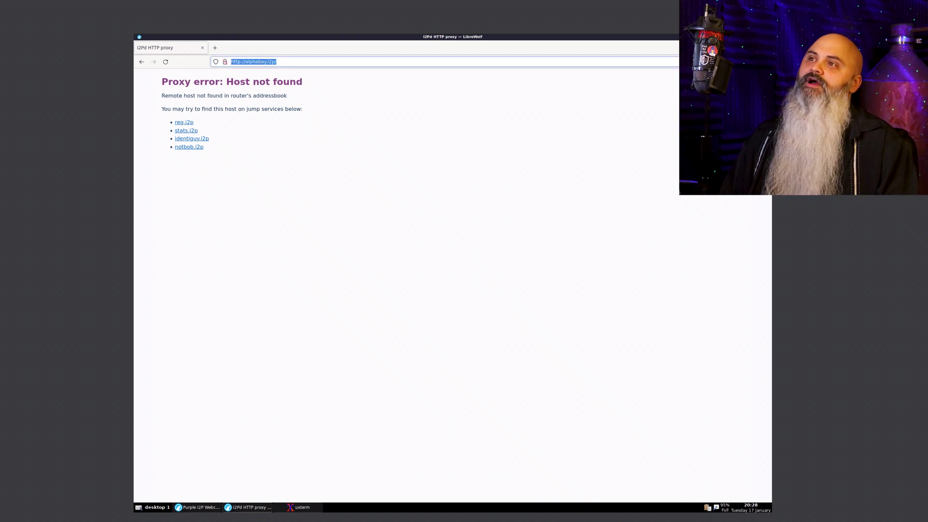
key(ctrl+w)
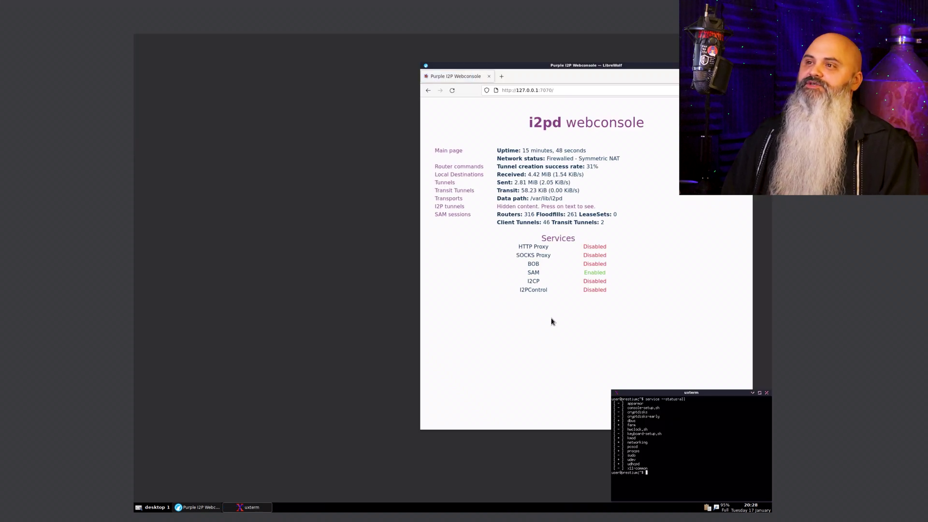
Start a graceful i2pd router shutdown from the webconsole's Router commands page
click(449, 206)
click(447, 214)
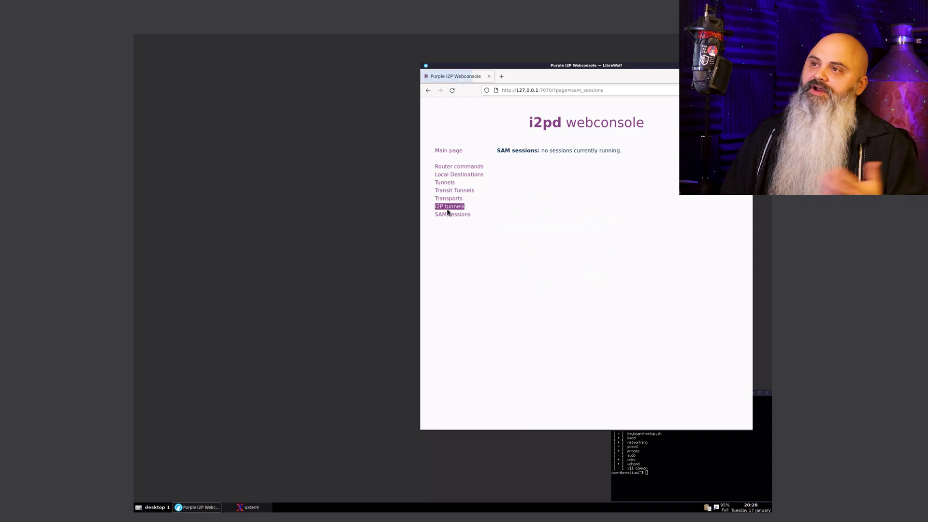
click(452, 170)
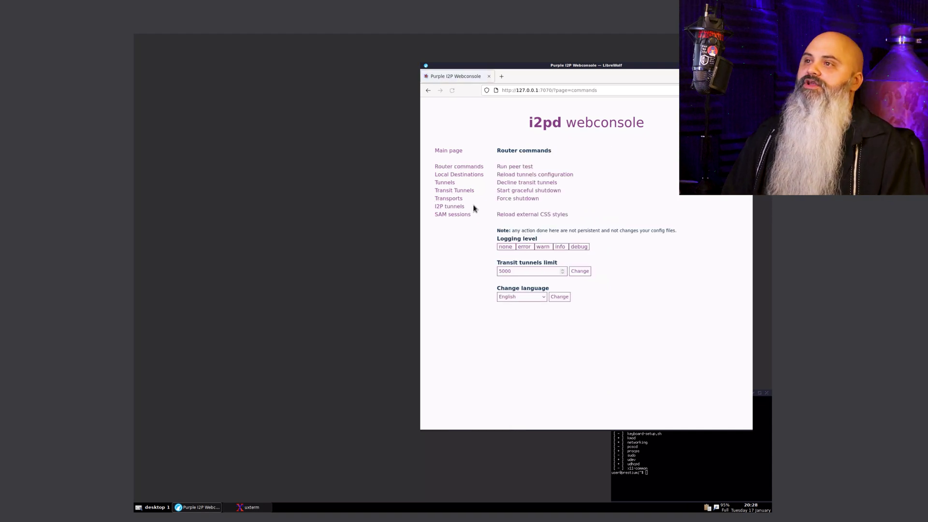
click(526, 191)
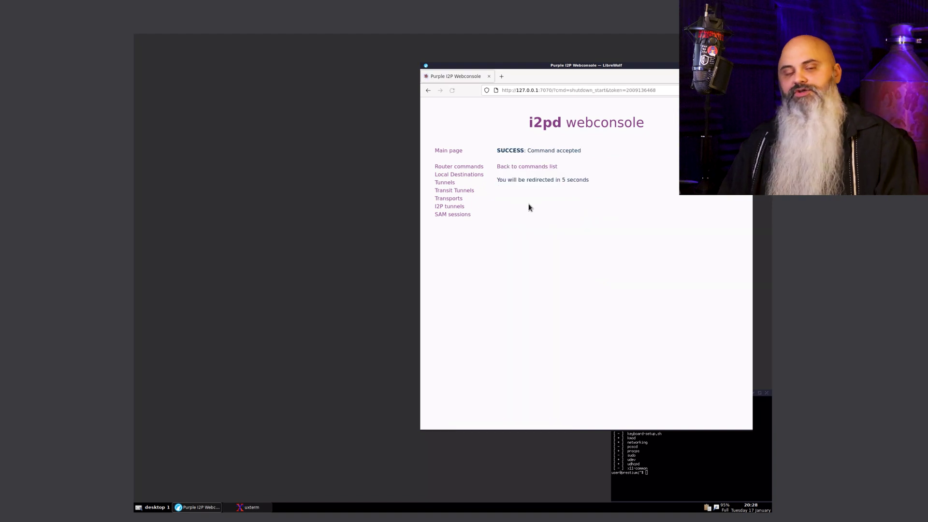